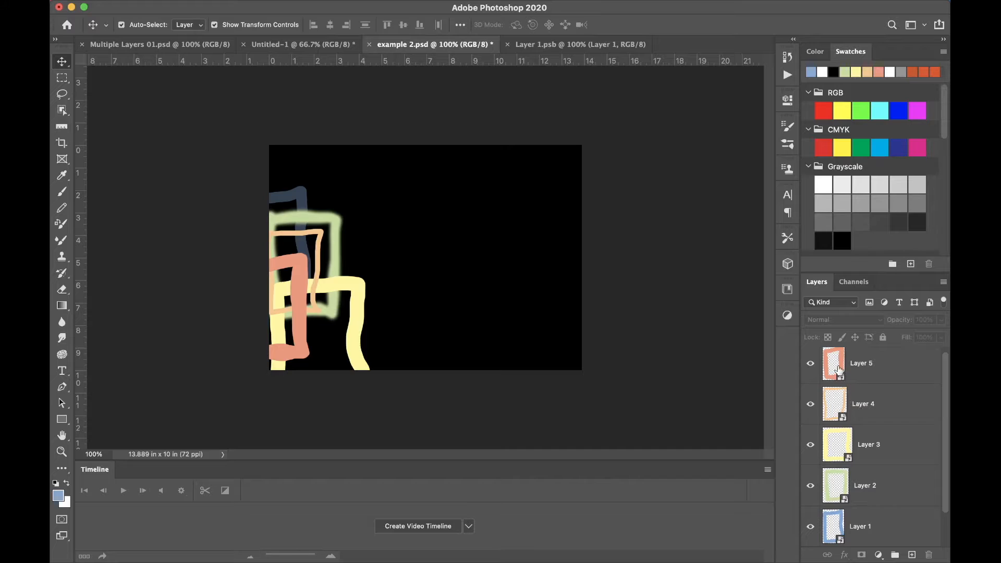
Select Layer 5 and look up the Convert to Smart Object command without applying it.
click(838, 372)
mouse_move(277, 5)
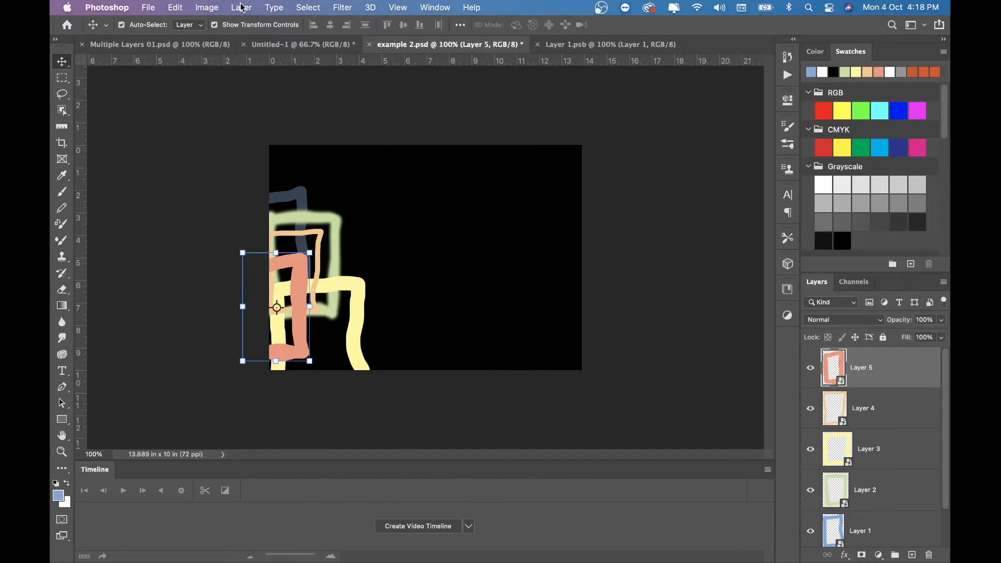
click(241, 8)
mouse_move(254, 243)
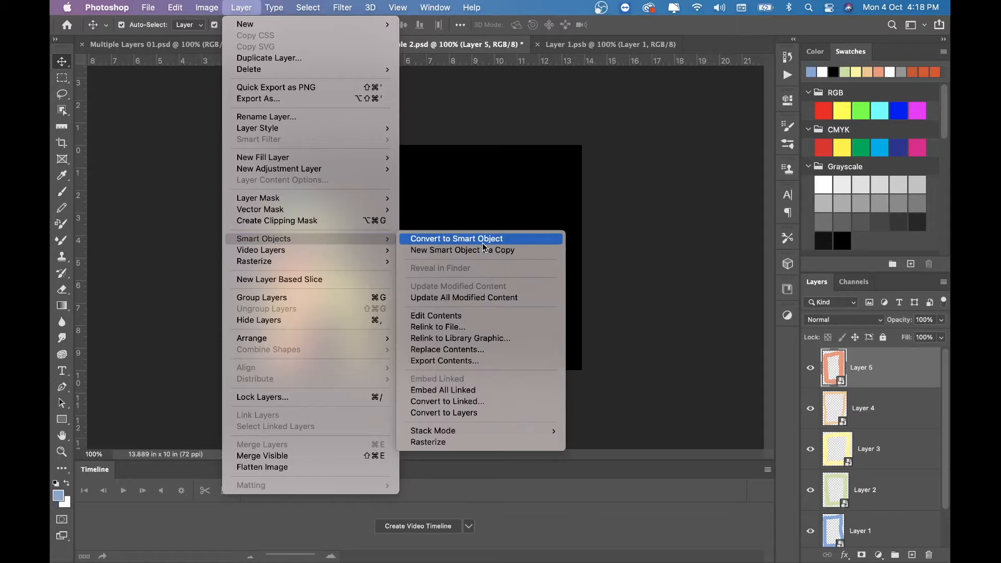
click(709, 313)
Hide the Background layer and create a video timeline with Layers 1 to 5 selected.
scroll(850, 486, down, 1)
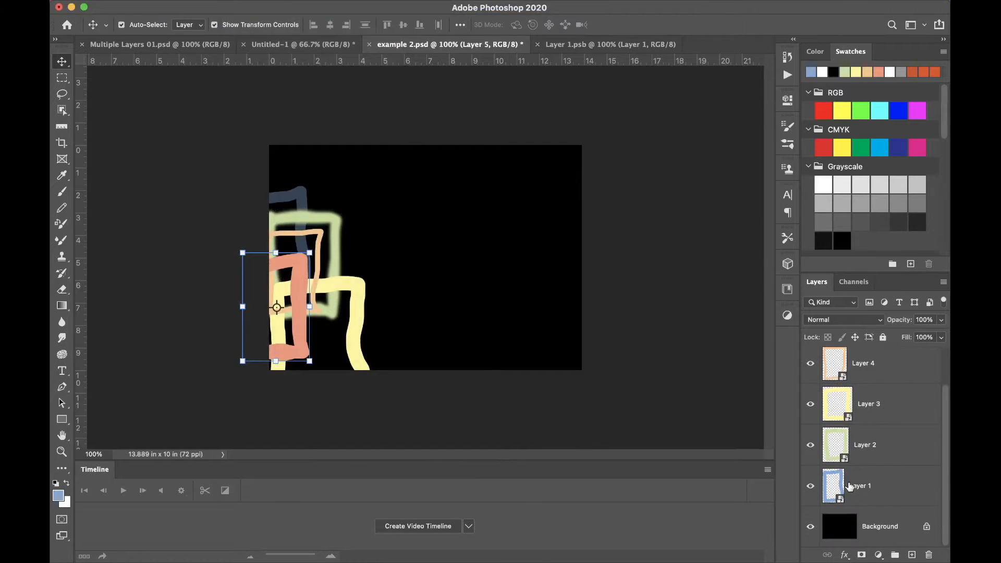
click(811, 529)
click(835, 488)
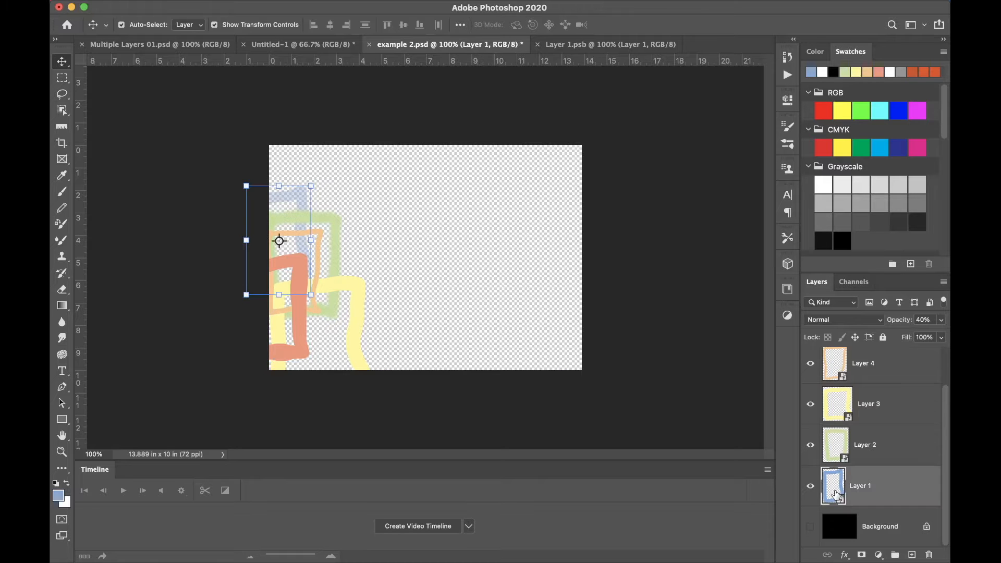
scroll(836, 492, up, 1)
shift+click(835, 373)
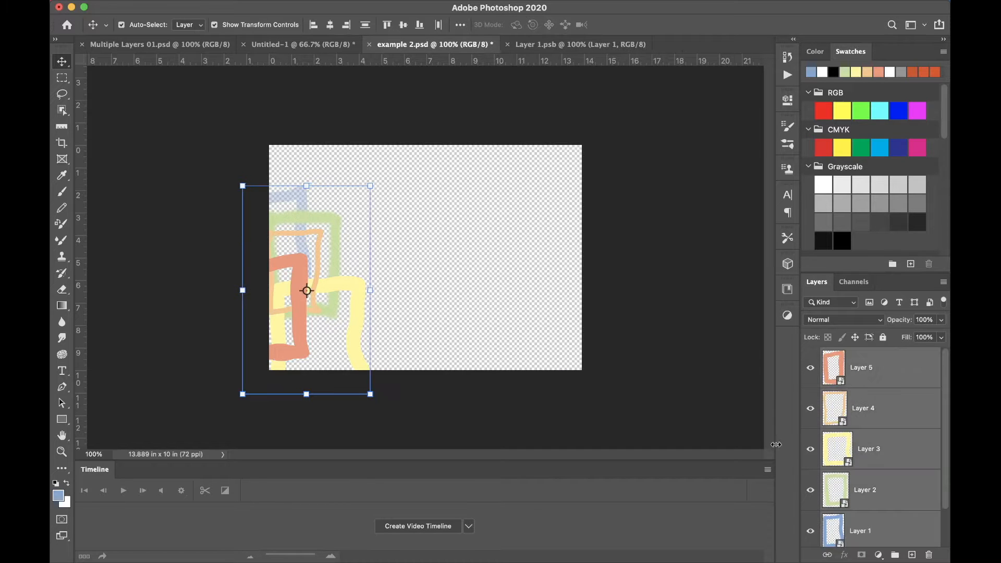
click(432, 529)
Enlarge the timeline area to show all five layer tracks and look at Layer 5's animation properties.
scroll(433, 531, down, 4)
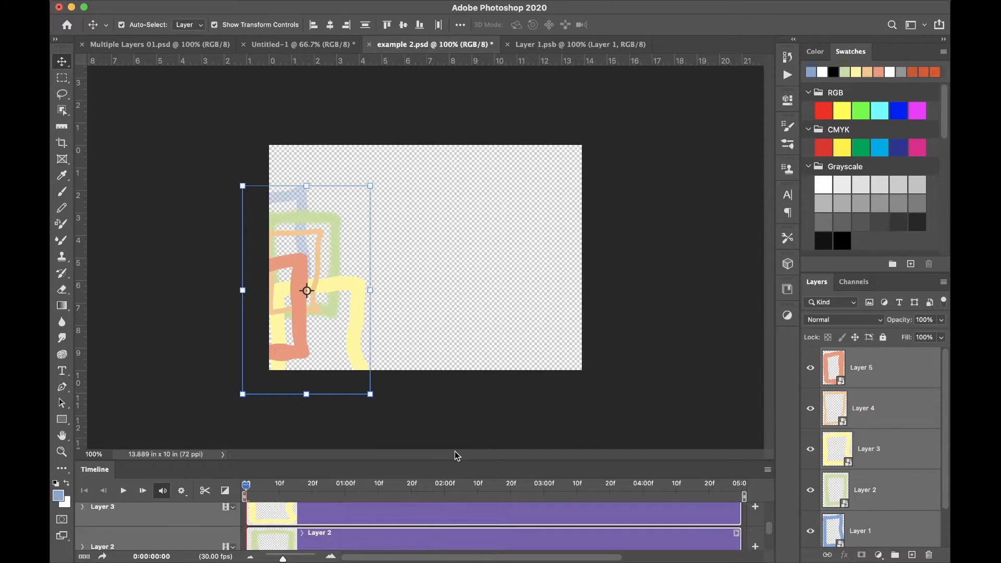
drag(456, 459, 467, 272)
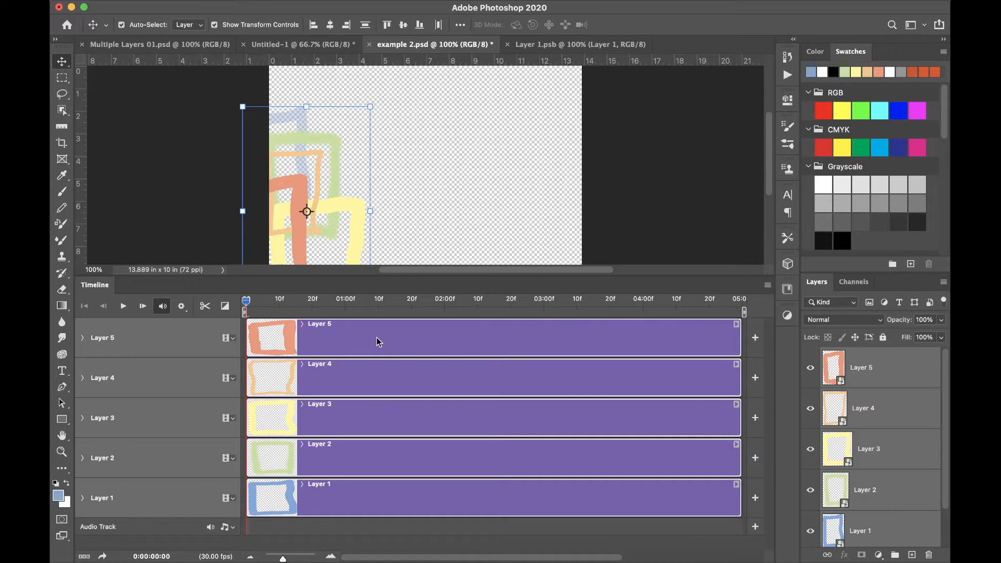
mouse_move(249, 307)
mouse_down()
mouse_move(459, 302)
mouse_move(250, 301)
mouse_move(567, 345)
mouse_move(709, 333)
mouse_move(243, 311)
mouse_up()
click(83, 339)
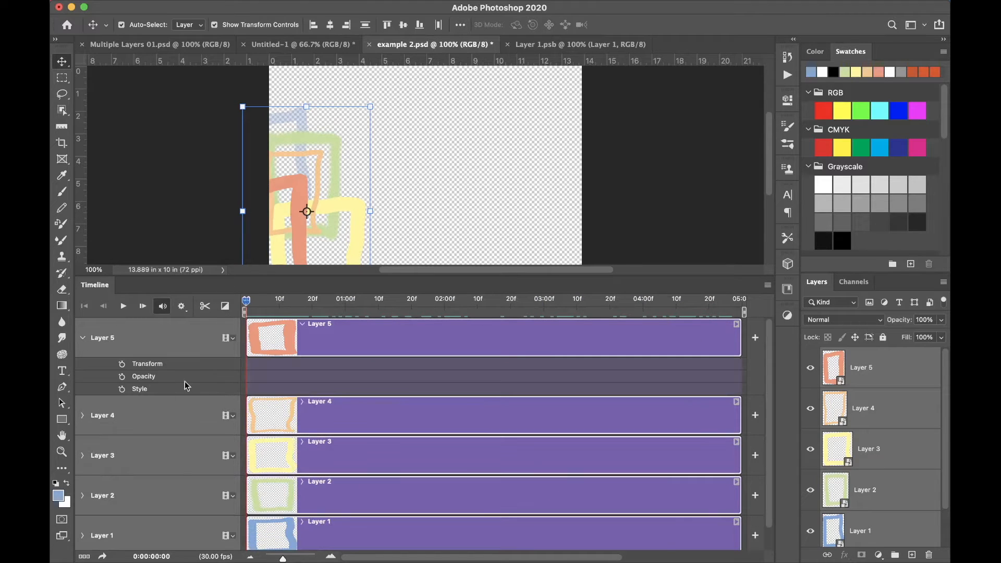
click(81, 338)
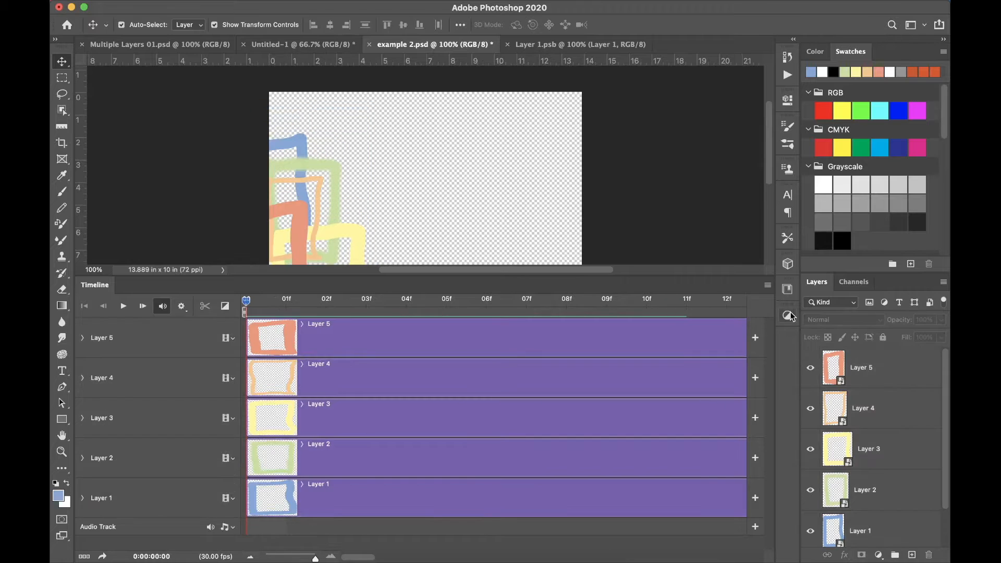
Set the timeline frame rate to 10 fps.
click(768, 287)
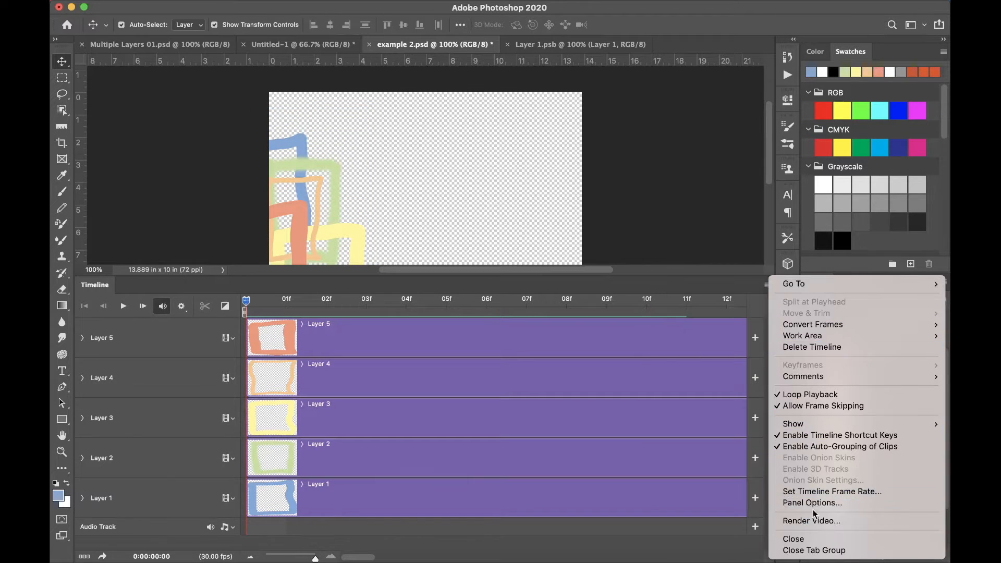
click(833, 492)
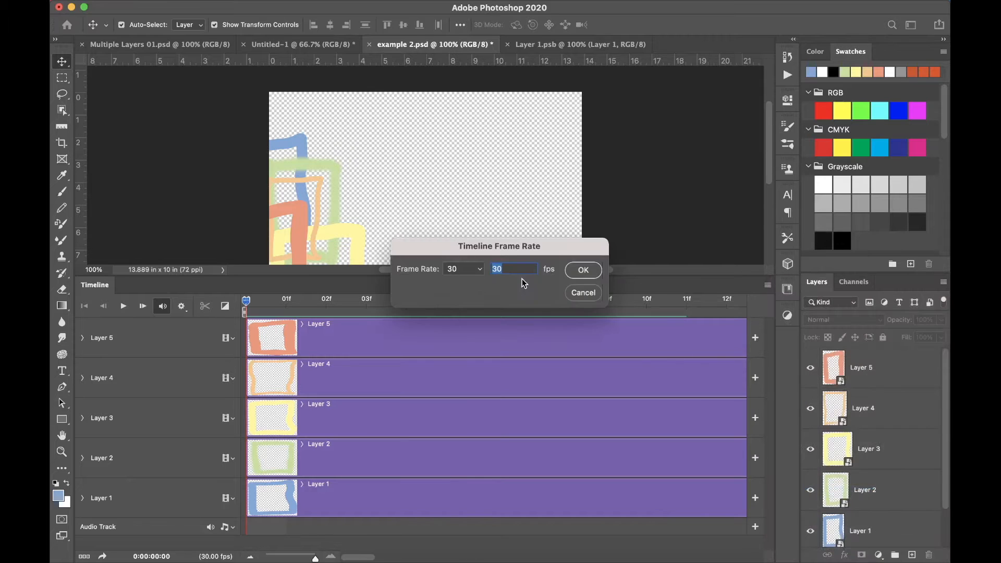
click(478, 269)
click(444, 269)
click(469, 271)
click(472, 164)
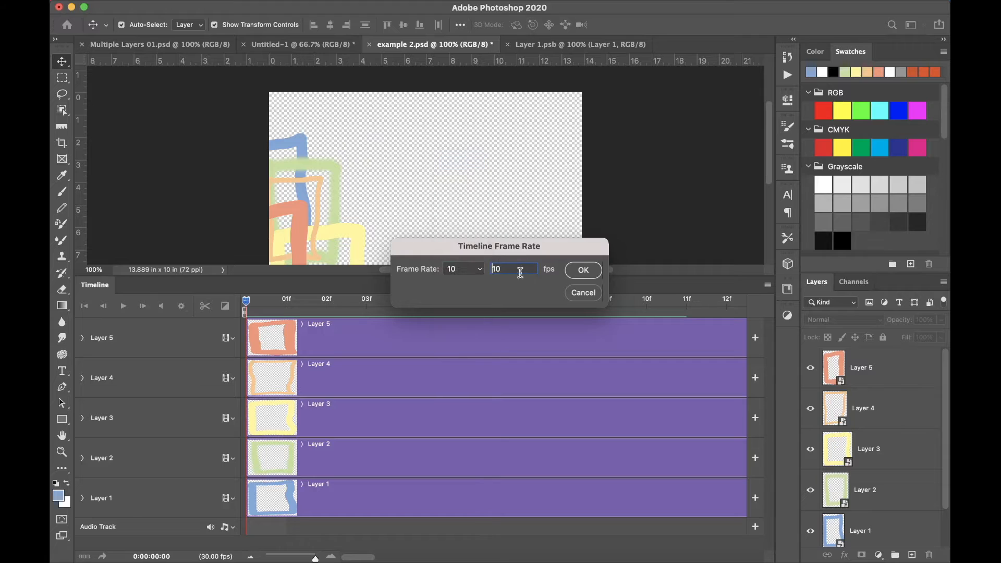
click(593, 274)
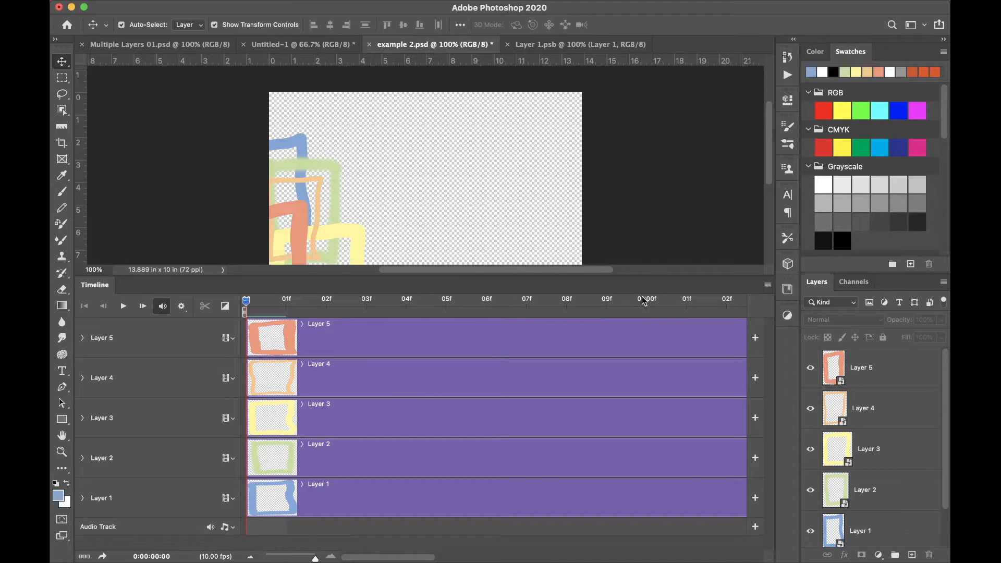
Make the black Background layer visible again.
mouse_move(317, 559)
mouse_down()
mouse_move(301, 559)
mouse_move(315, 560)
mouse_up()
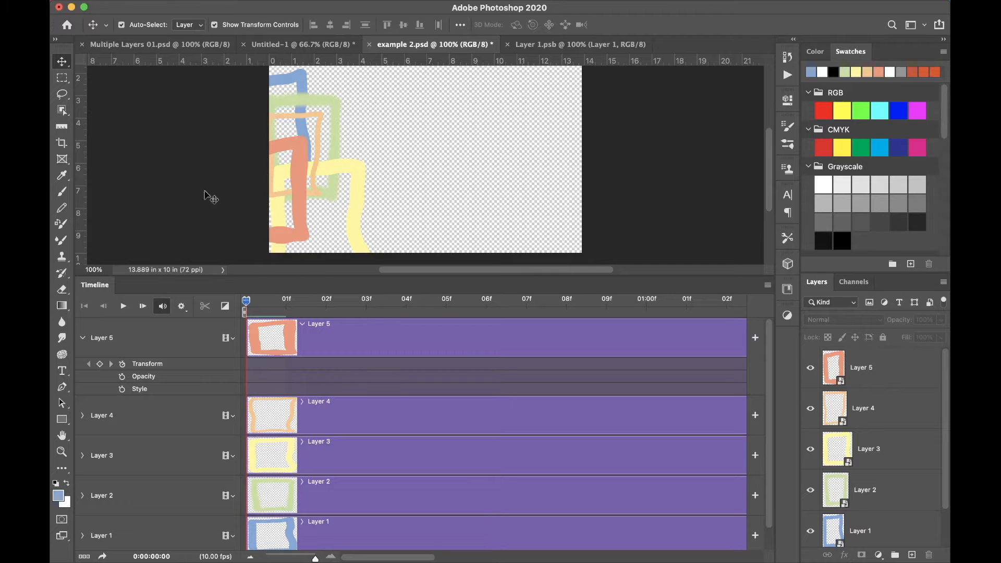
scroll(909, 437, down, 3)
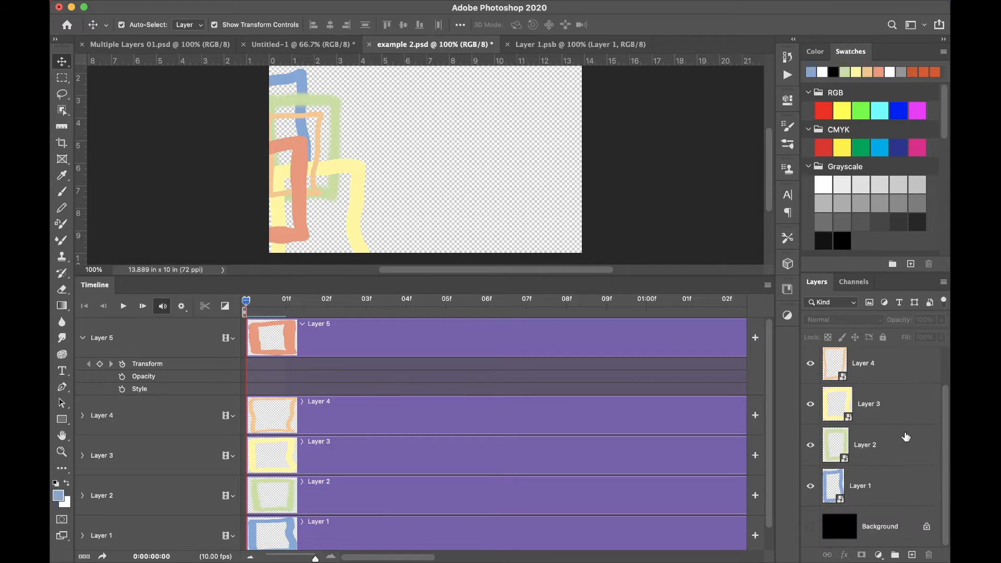
click(810, 527)
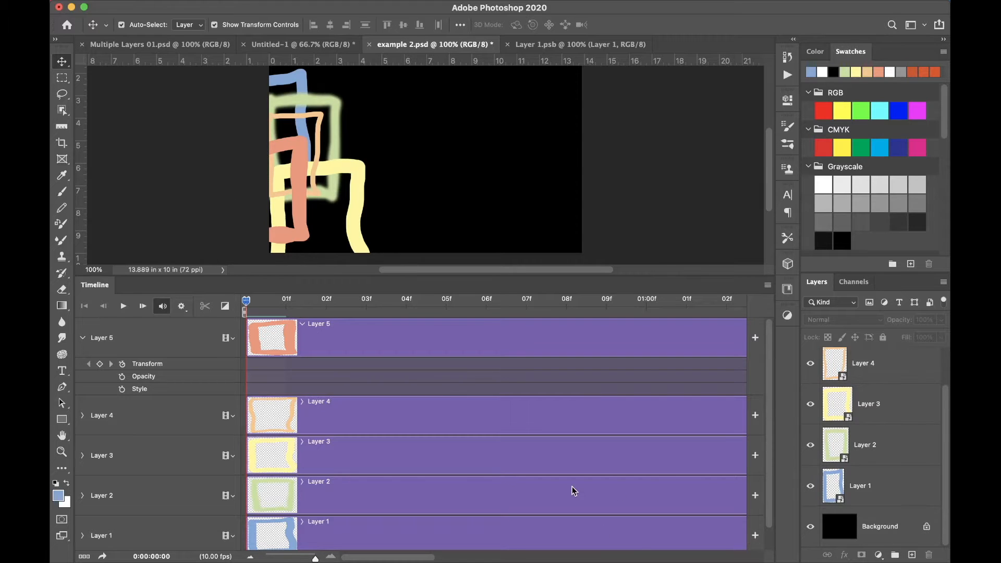
Select Layer 5 and add a Transform keyframe for it at the first frame.
scroll(574, 491, down, 2)
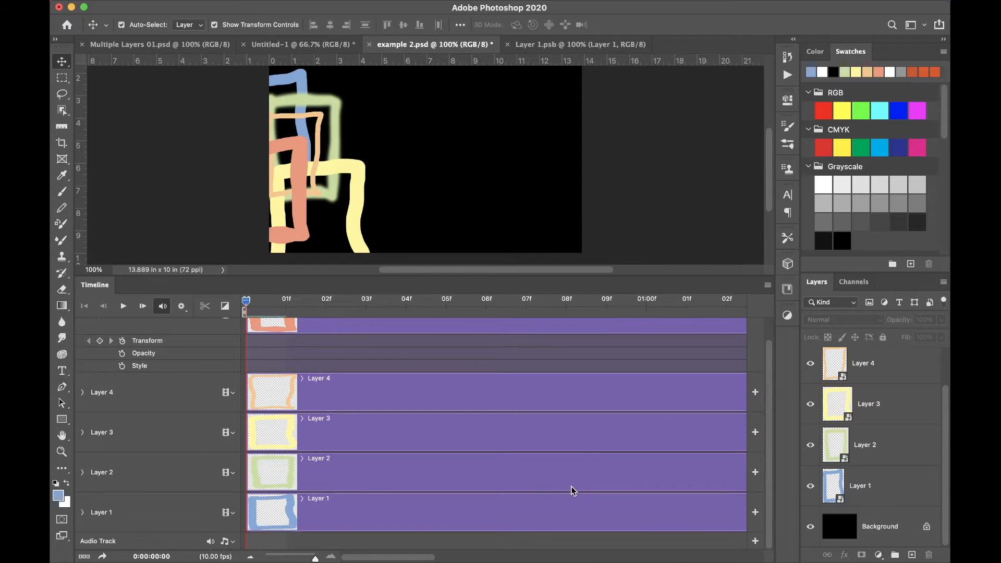
scroll(574, 491, up, 2)
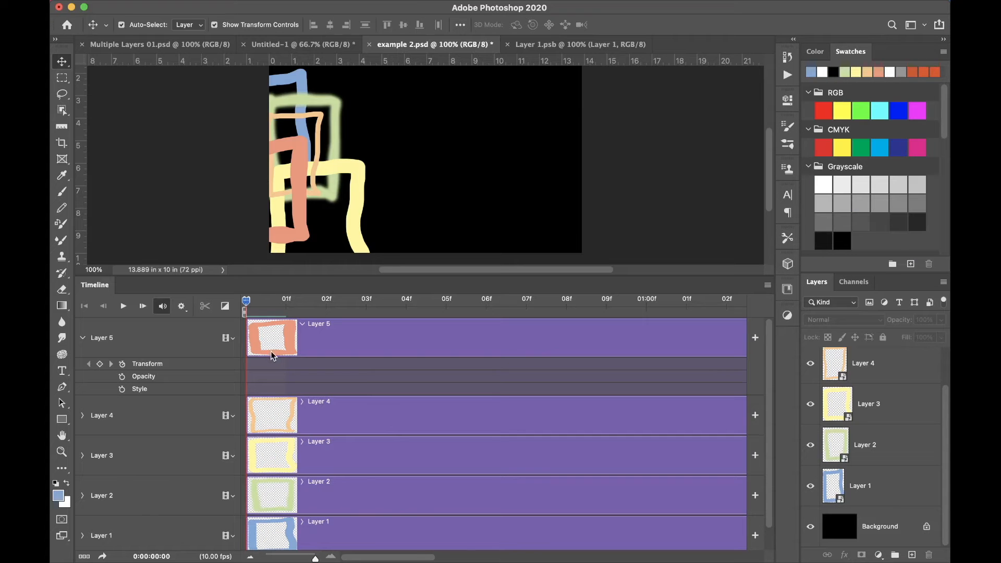
click(272, 347)
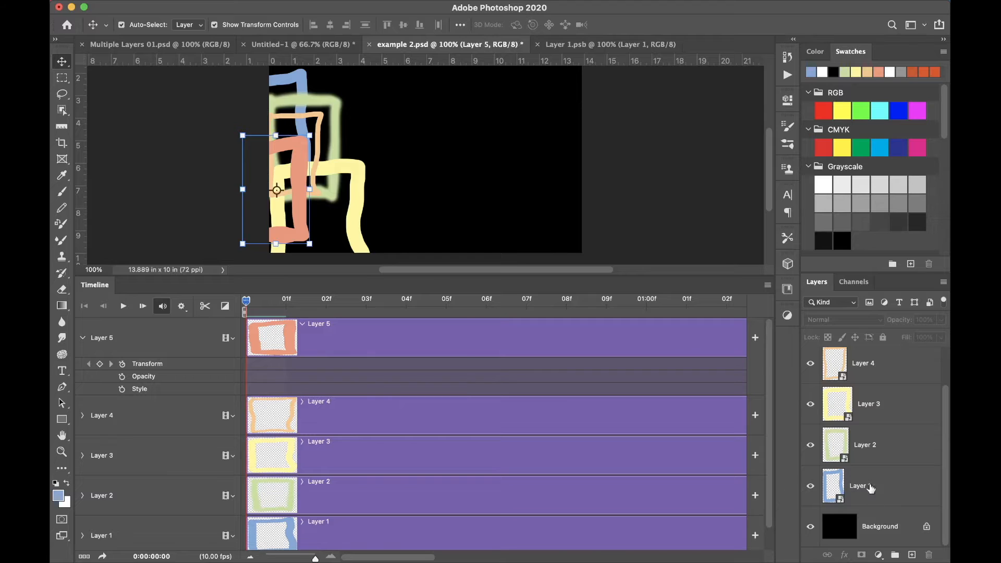
scroll(870, 488, up, 1)
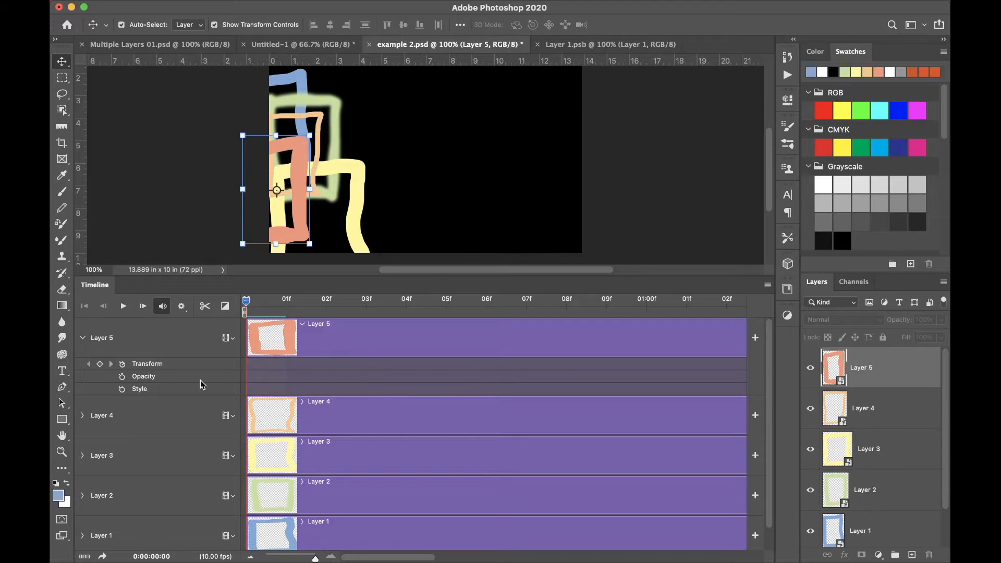
click(100, 365)
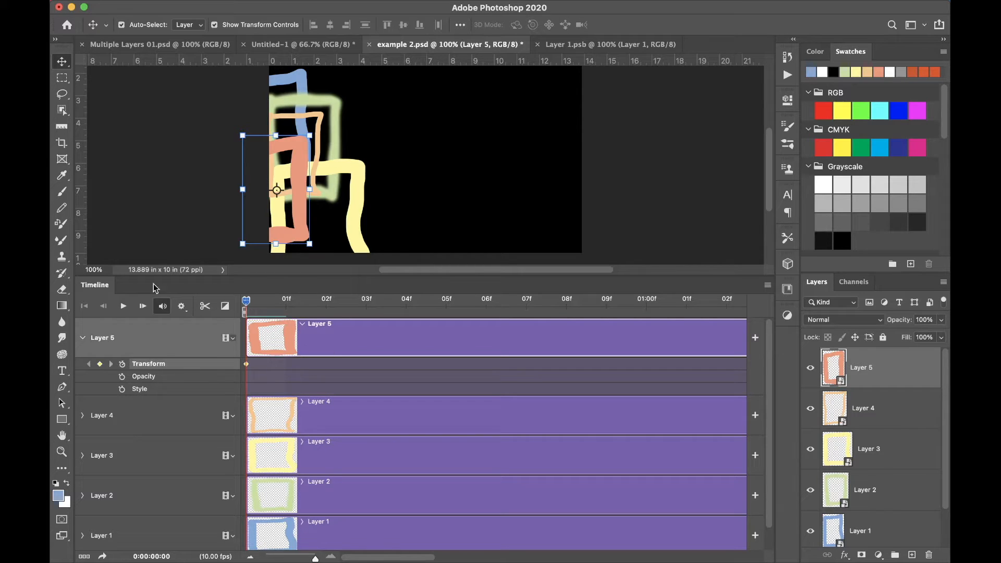
At frame 2, move Layer 5's red frame horizontally to the right, fully onto the canvas, for a second Transform keyframe.
click(143, 307)
click(142, 306)
drag(283, 237, 367, 237)
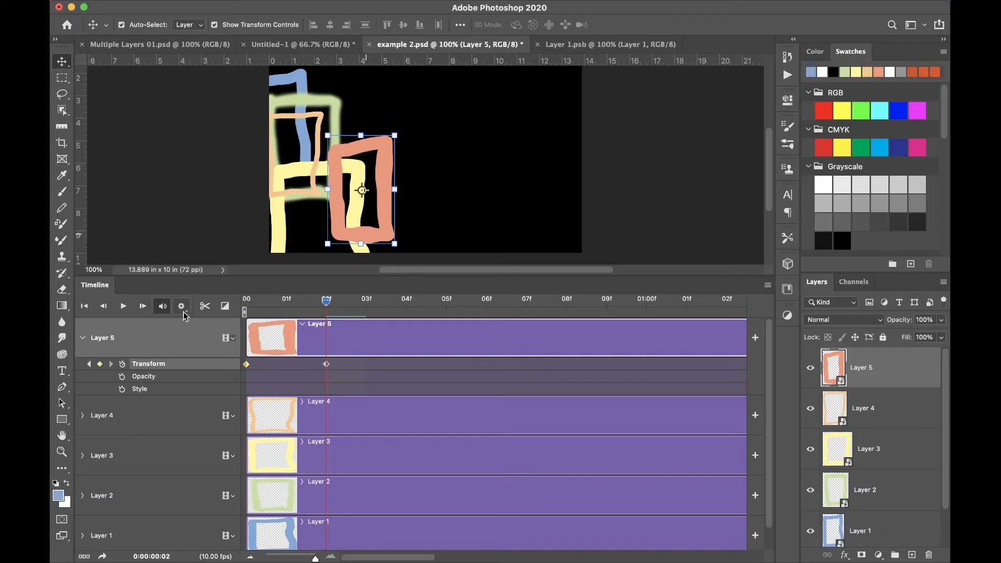
At frame 4, move Layer 5 farther right and scale it to 67.63%, then deselect the layer.
click(143, 308)
click(143, 308)
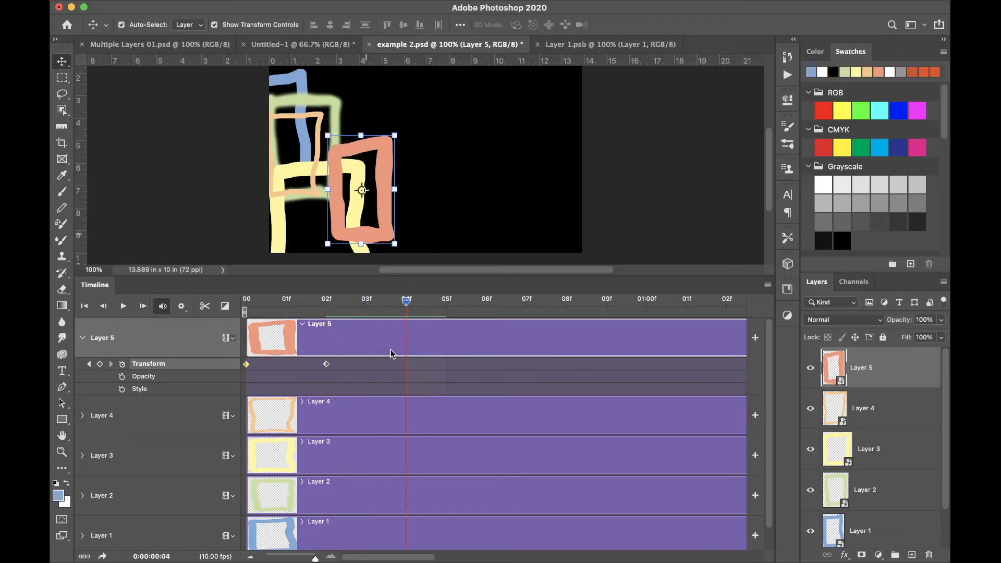
drag(384, 239, 447, 226)
drag(459, 121, 437, 156)
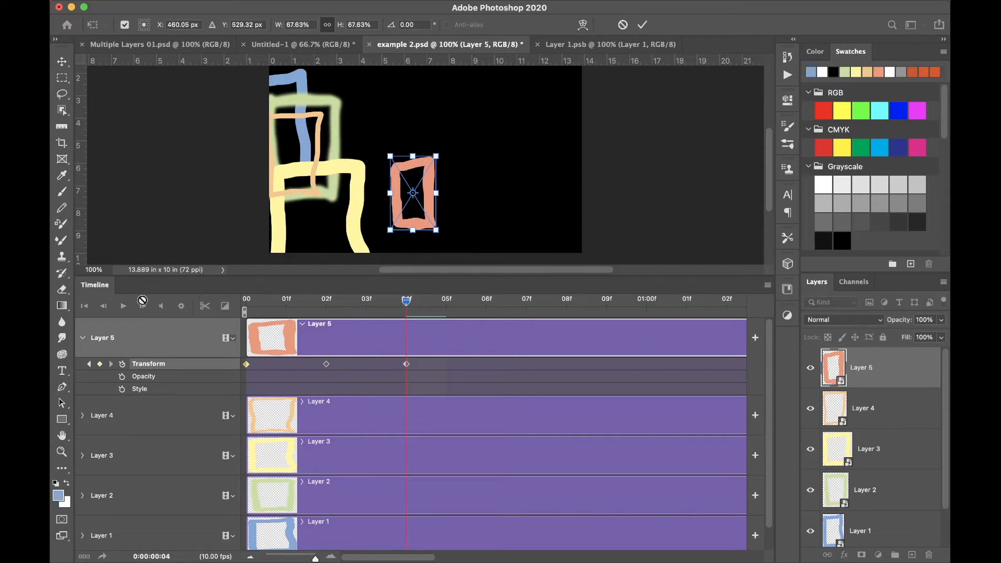
key(Return)
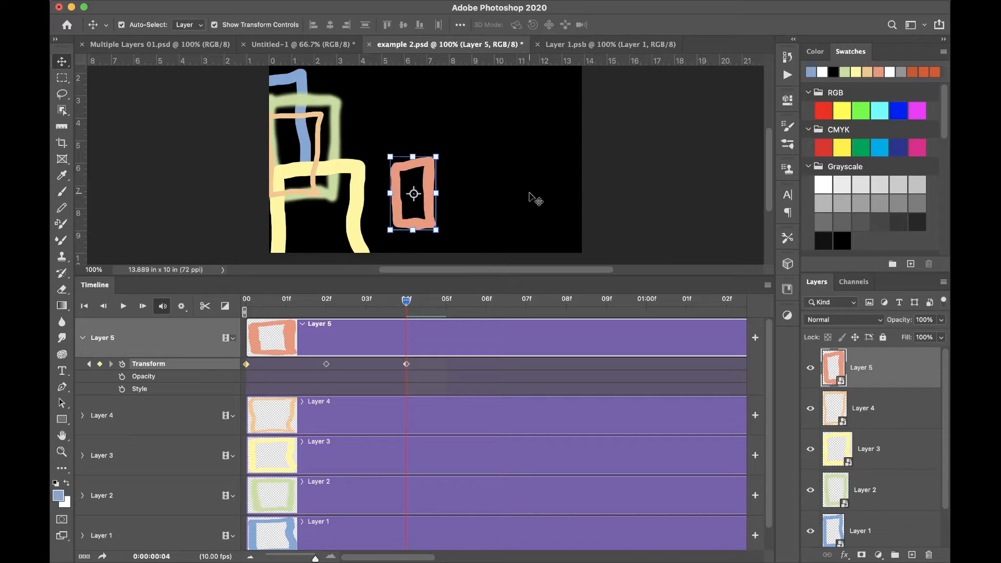
click(641, 192)
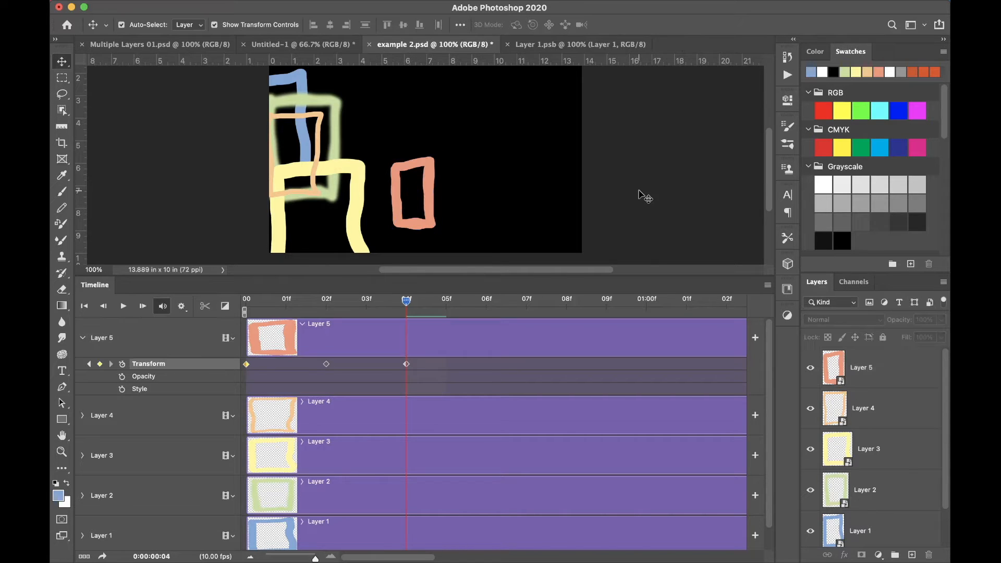
Place Layer 5 near the canvas's right edge at frame 6, then scrub its animation back to the first frame.
drag(428, 221, 484, 248)
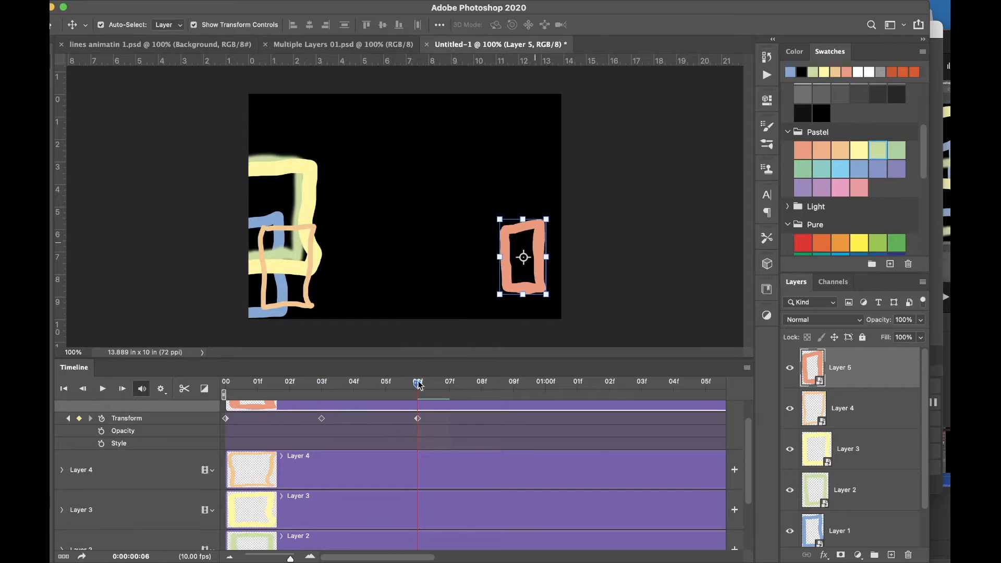
drag(418, 385, 539, 390)
drag(503, 264, 569, 227)
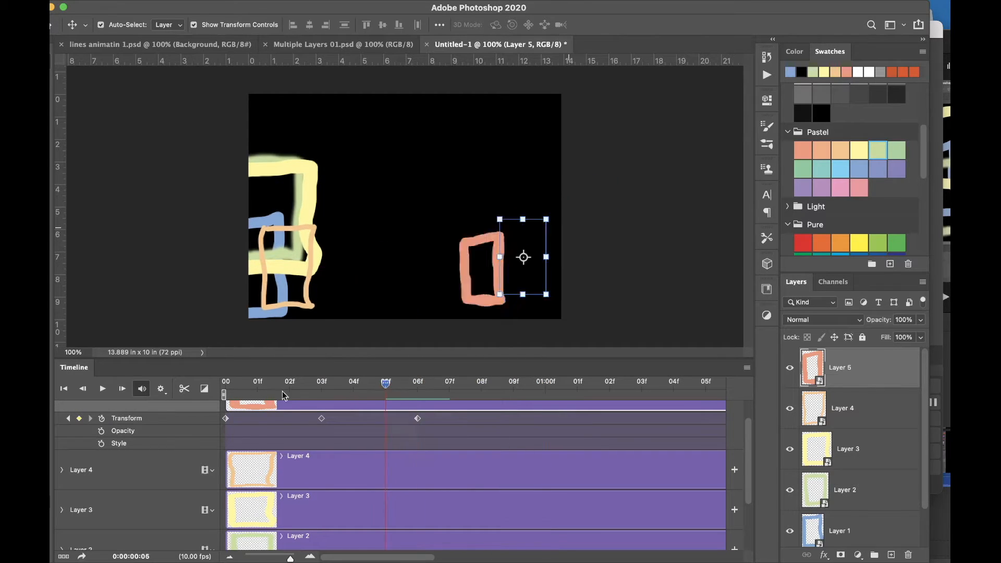
drag(282, 395, 148, 391)
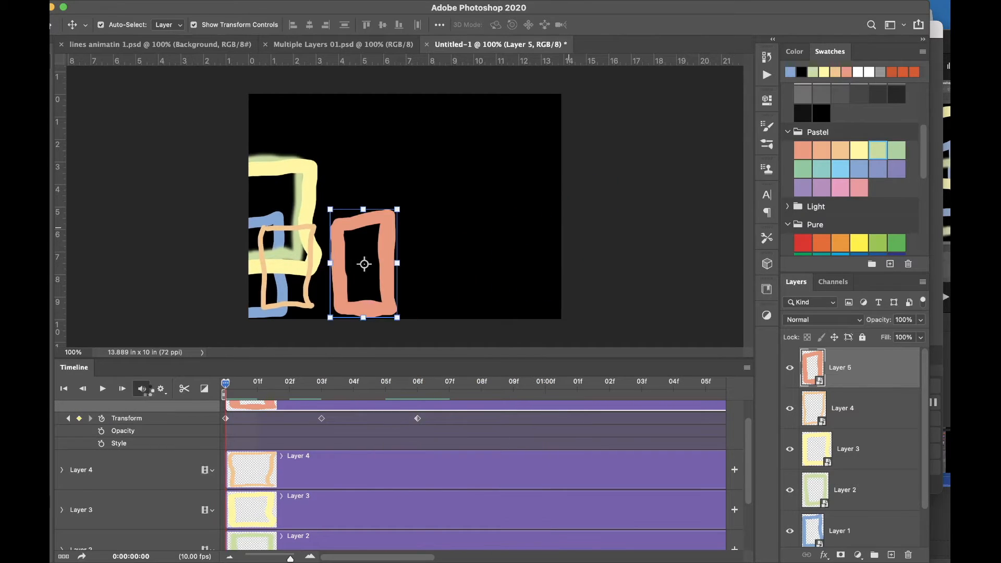
Enable Transform keyframing for Layer 4 at the first frame.
click(79, 474)
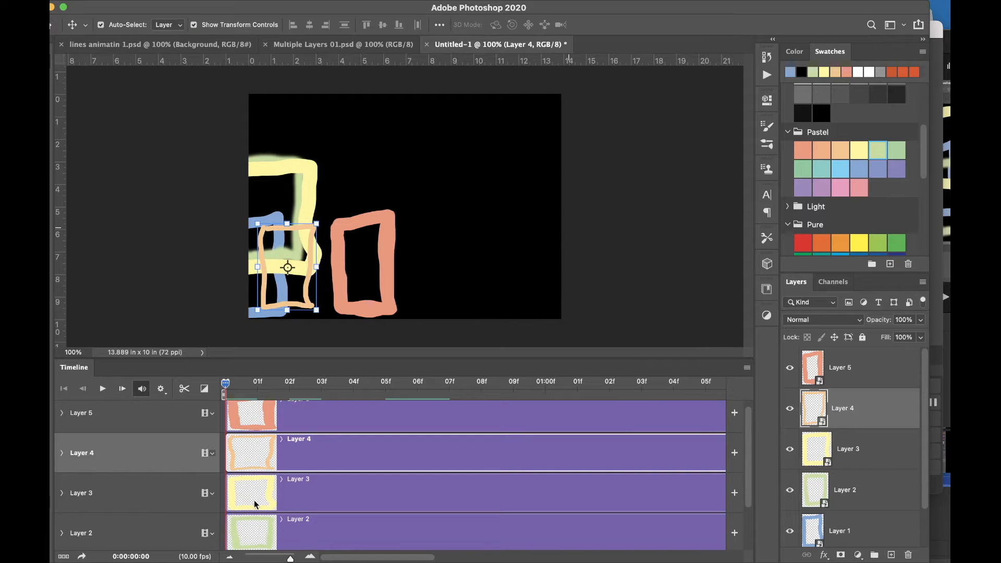
click(63, 453)
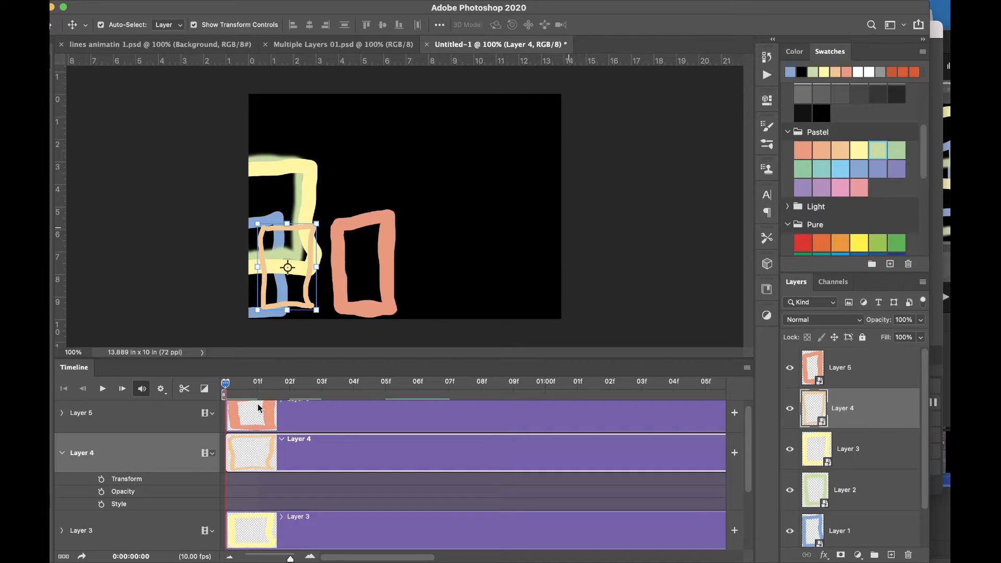
click(101, 478)
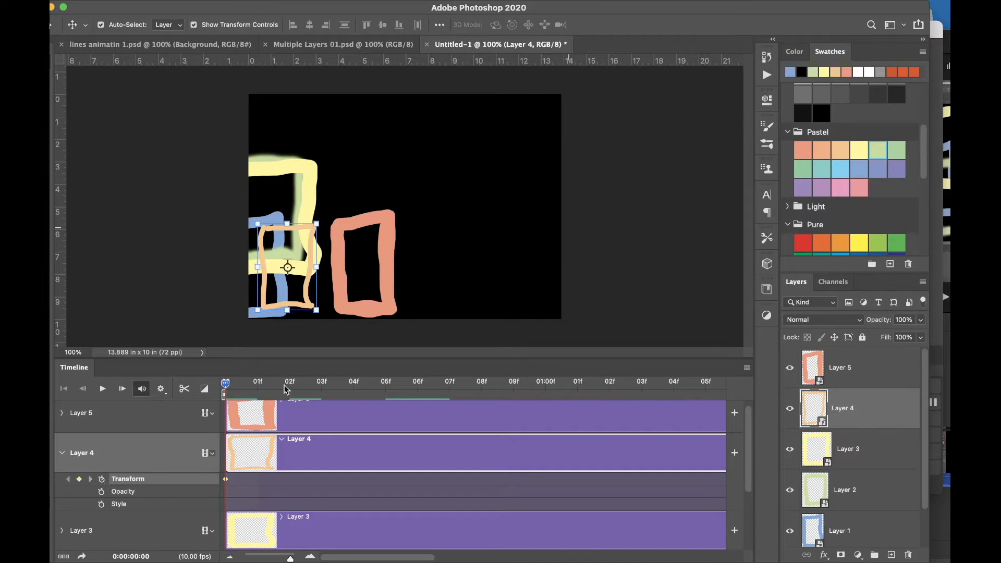
At frame 5, move Layer 4's orange frame right over the red frame and scale it up.
drag(305, 293, 502, 280)
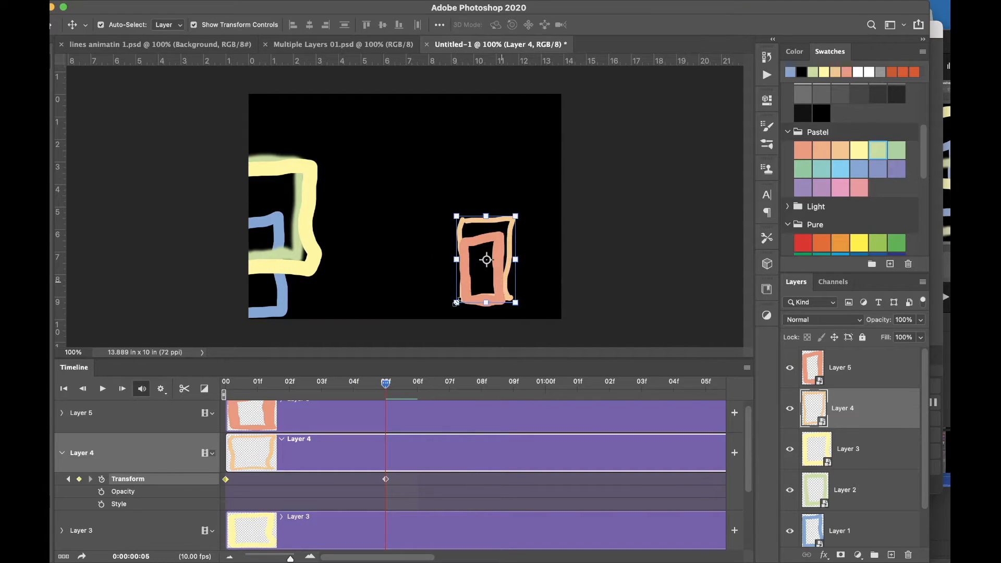
key(super+t)
drag(457, 300, 452, 274)
key(Return)
At 01:00 on the timeline, move Layer 4 off the canvas past its upper-right corner.
drag(388, 390, 546, 385)
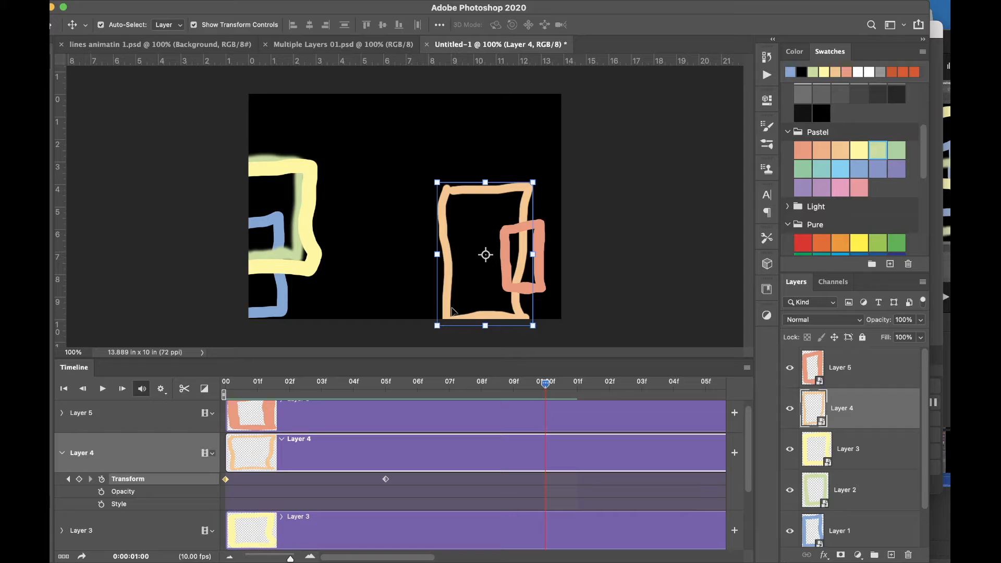
drag(452, 307, 584, 137)
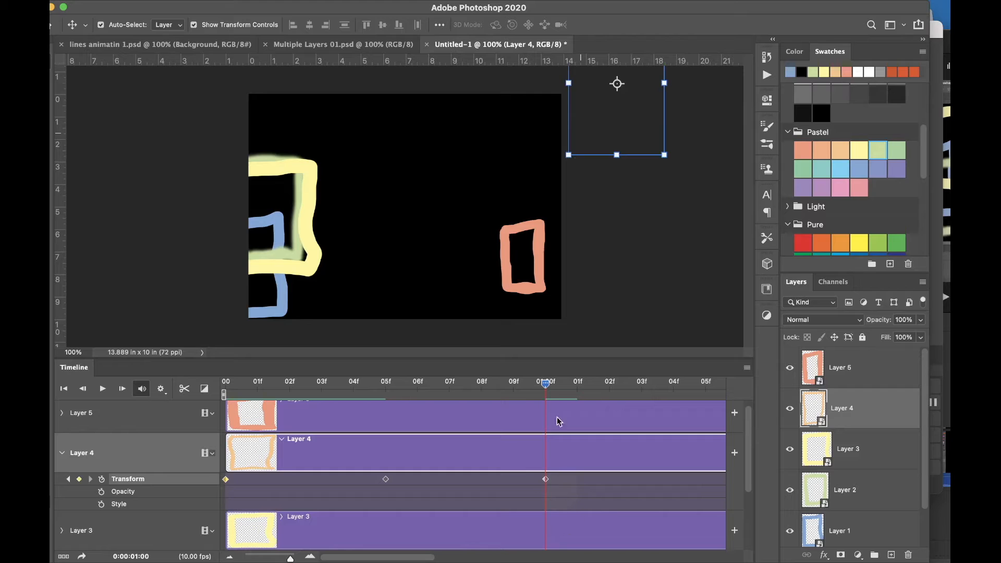
At the first frame, move Layer 3's yellow frame up and fully onto the canvas, and enable its Transform keyframing.
drag(546, 385, 367, 397)
drag(251, 390, 164, 378)
click(61, 453)
click(61, 493)
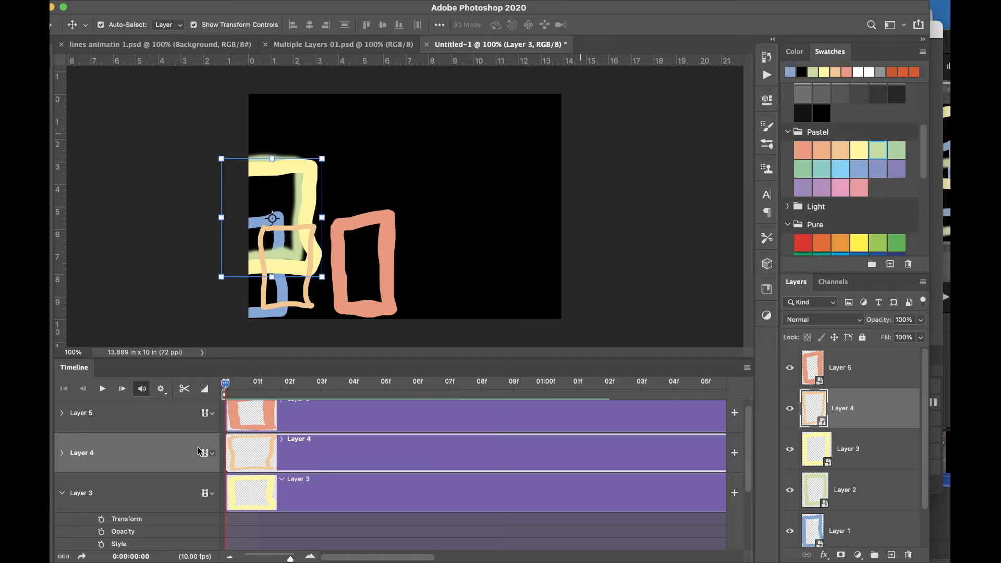
drag(278, 174, 333, 152)
click(101, 520)
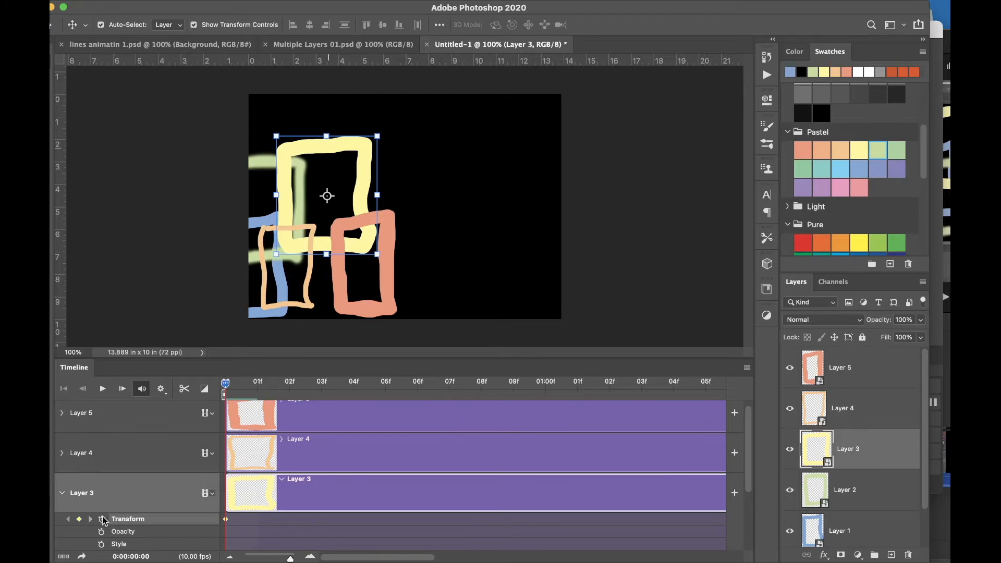
Place Layer 3's yellow frame at the canvas's upper middle at frame 6, and greatly enlarge it and move it off the canvas at 01:00.
drag(308, 145, 426, 228)
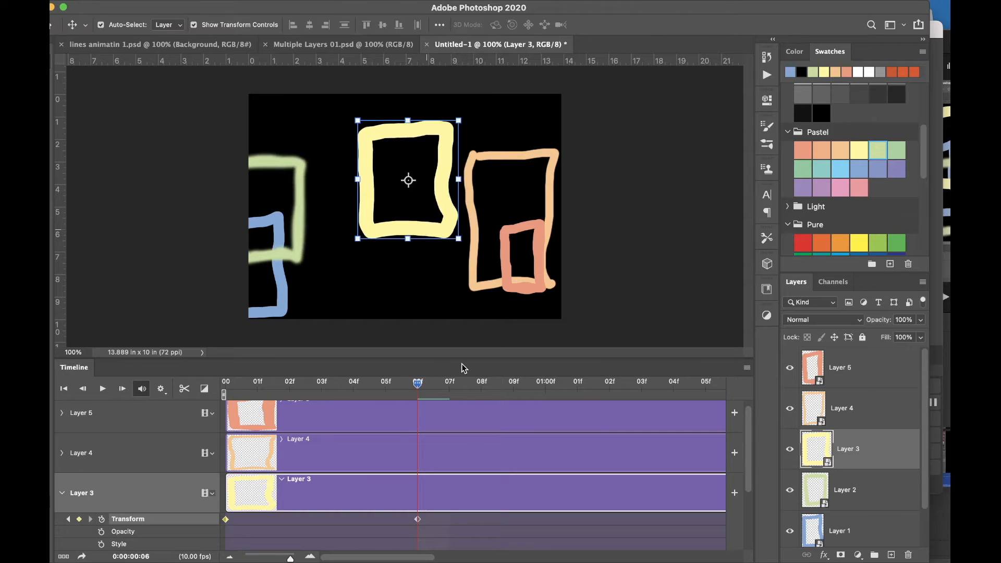
drag(424, 385, 545, 385)
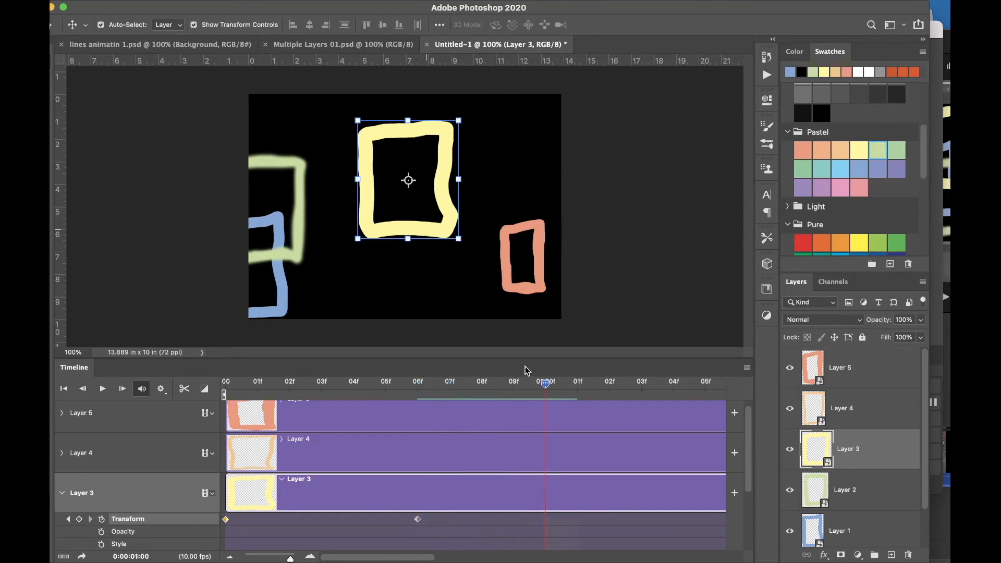
drag(462, 241, 727, 508)
key(Return)
Return to the first frame and play back the animation to check Layer 3's motion.
drag(546, 385, 552, 431)
key(space)
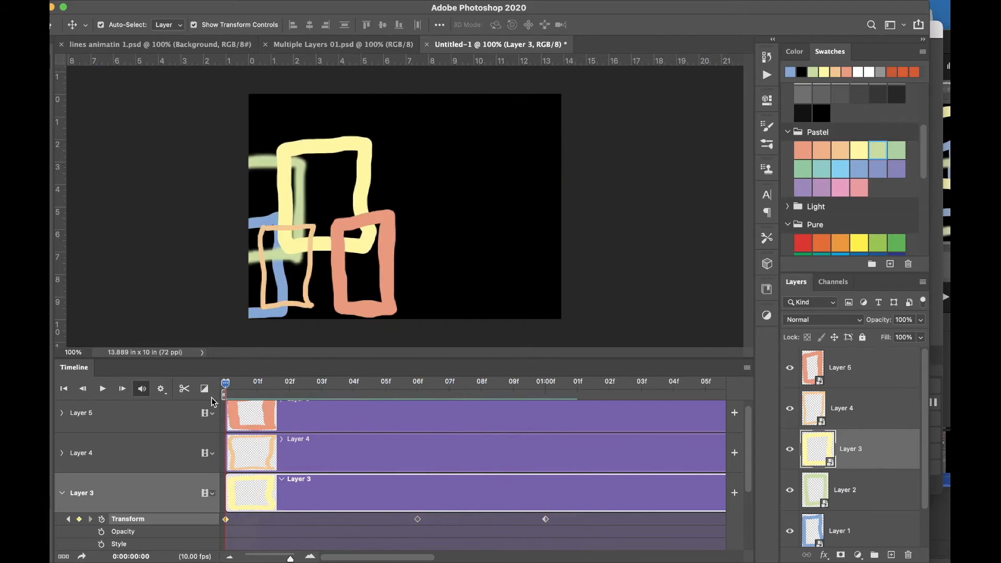
key(space)
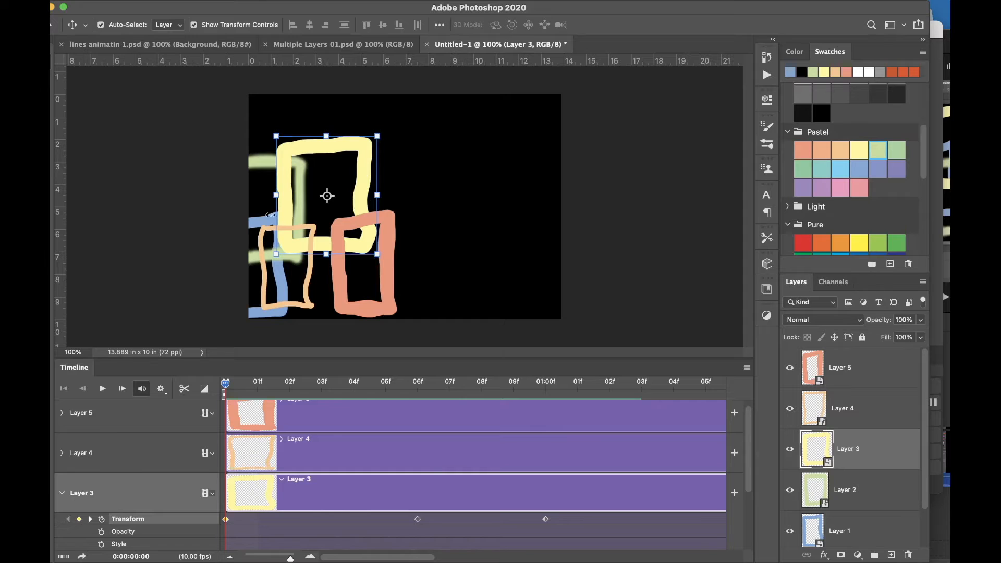
Enable Transform keyframing for Layer 2 at the first frame and move its green frame to the canvas's middle at frame 7.
click(260, 255)
drag(225, 383, 439, 377)
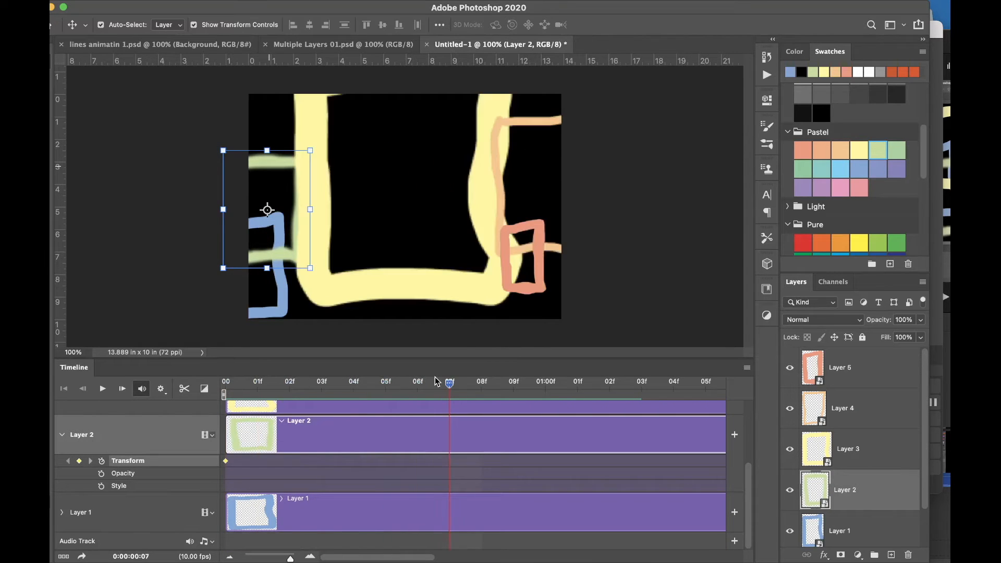
drag(277, 163, 421, 140)
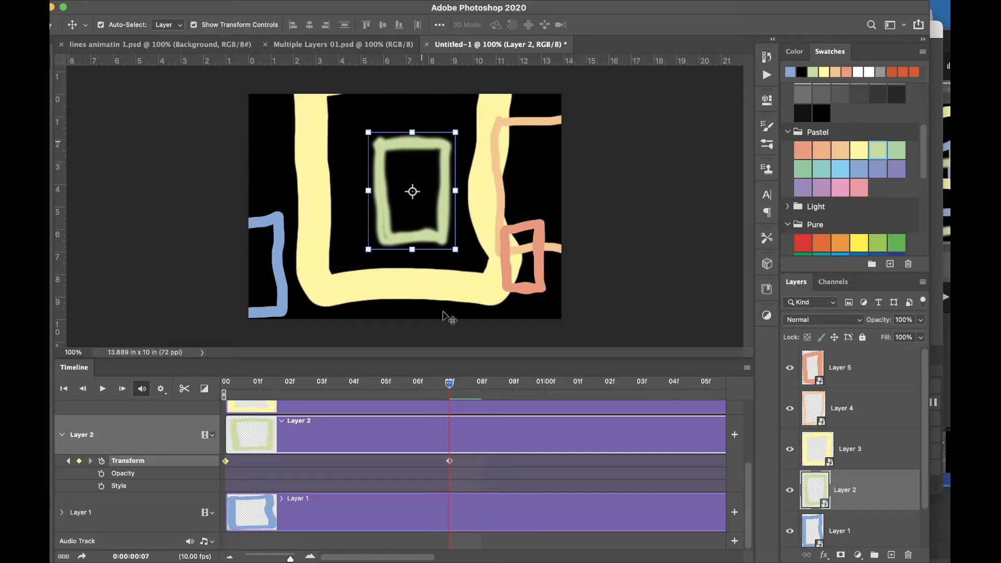
Move Layer 2 down to the canvas's bottom edge at 01:01, and frame by frame past the right edge by 01:04.
click(546, 396)
drag(558, 395, 565, 395)
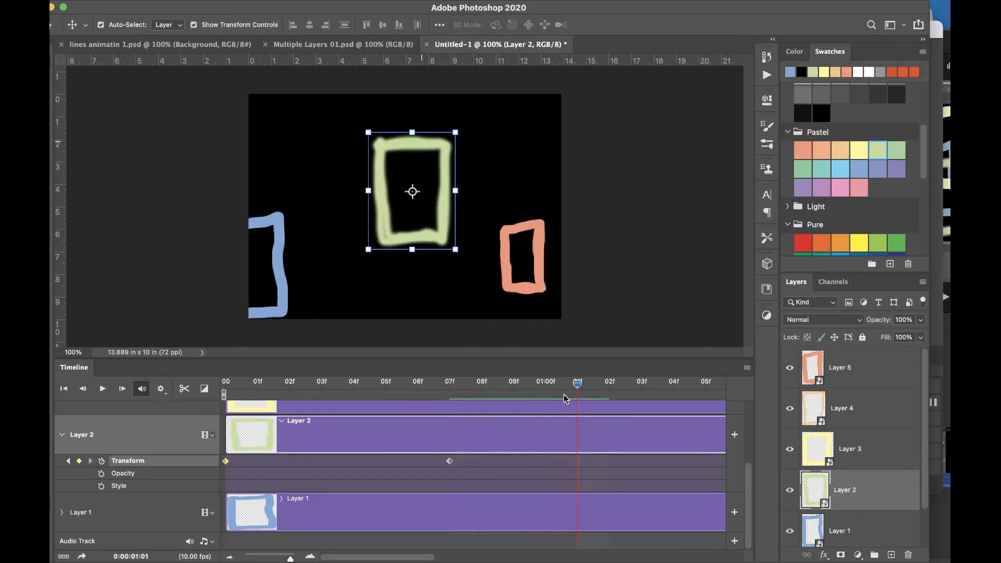
drag(437, 226, 464, 293)
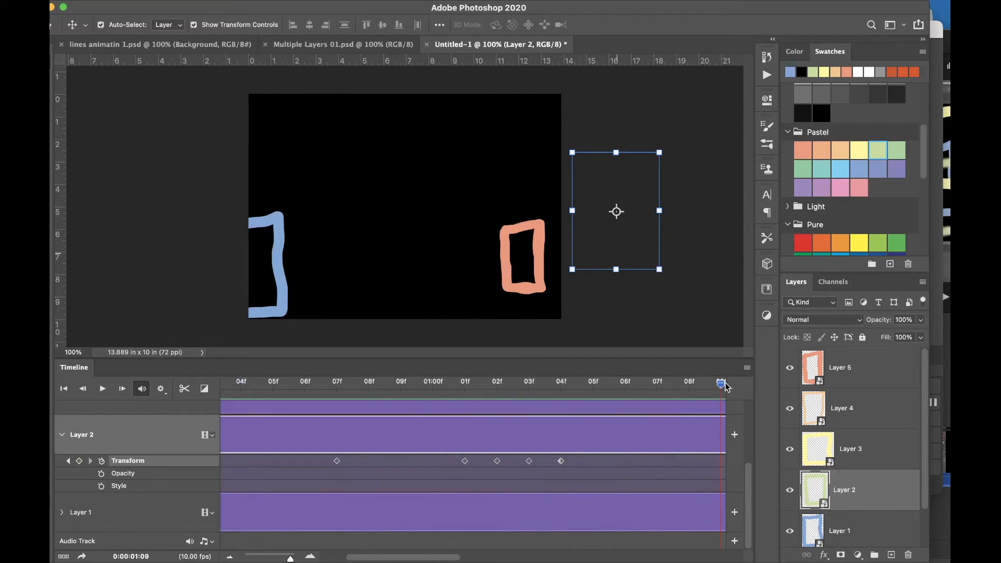
Scrub through Layer 2's keyframes and play the animation from the first frame.
drag(725, 386, 463, 389)
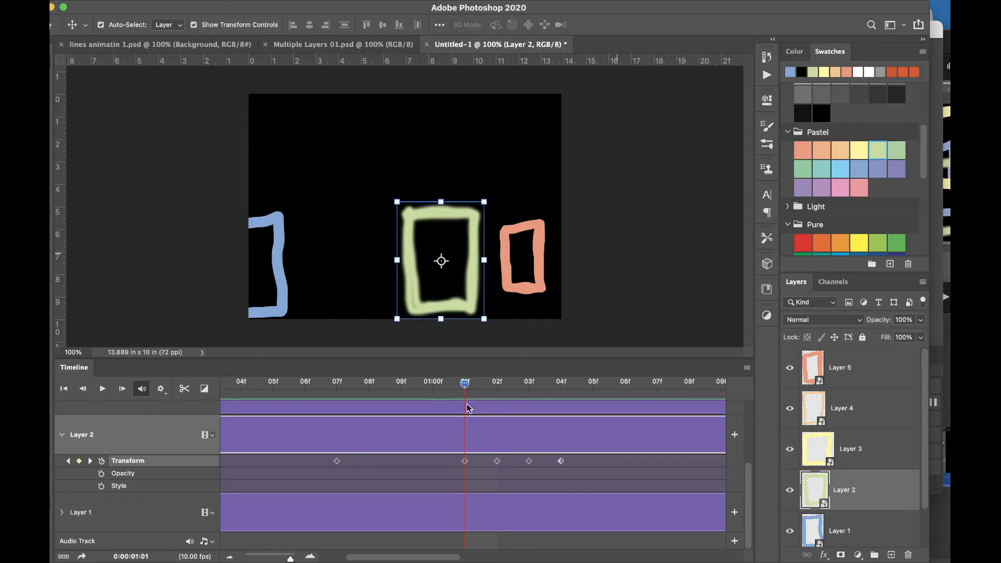
drag(466, 386, 518, 392)
key(space)
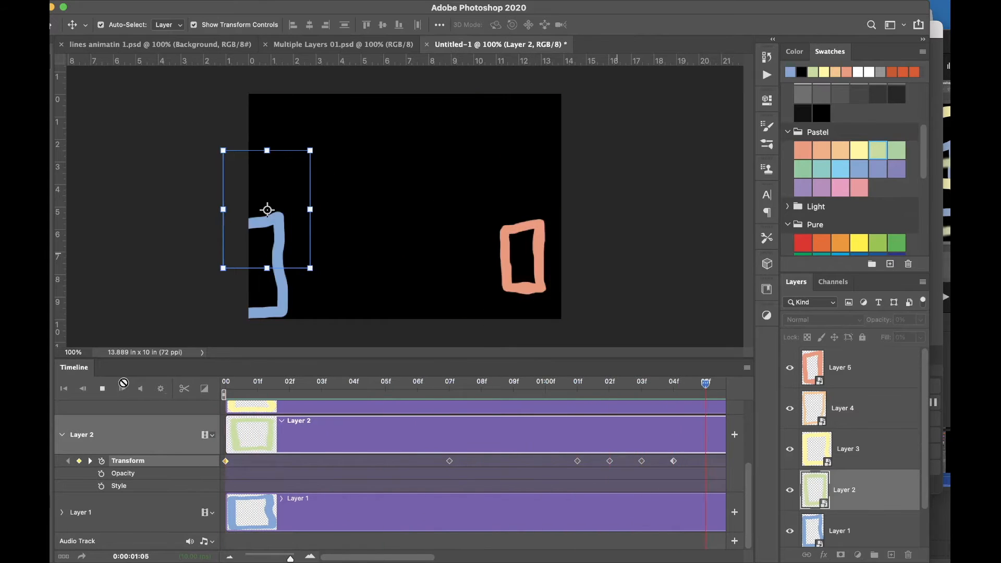
Enable Transform keyframing for Layer 1 at the first frame.
click(322, 500)
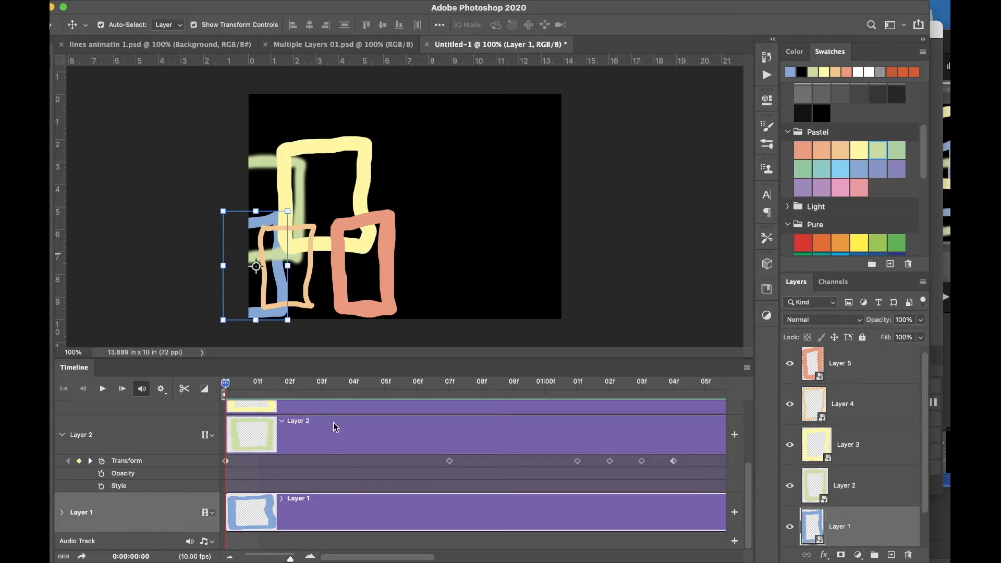
click(62, 512)
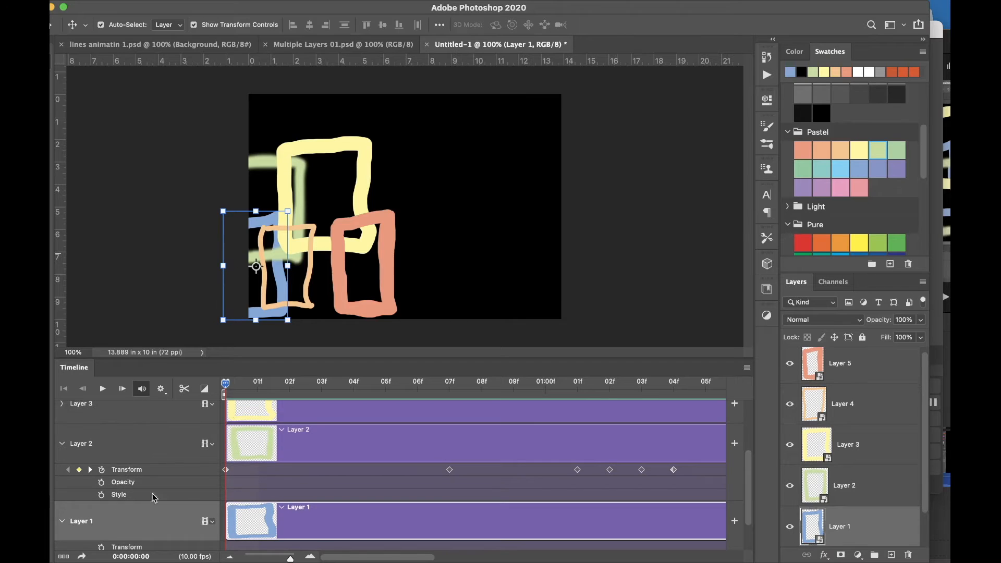
click(102, 547)
scroll(237, 492, down, 3)
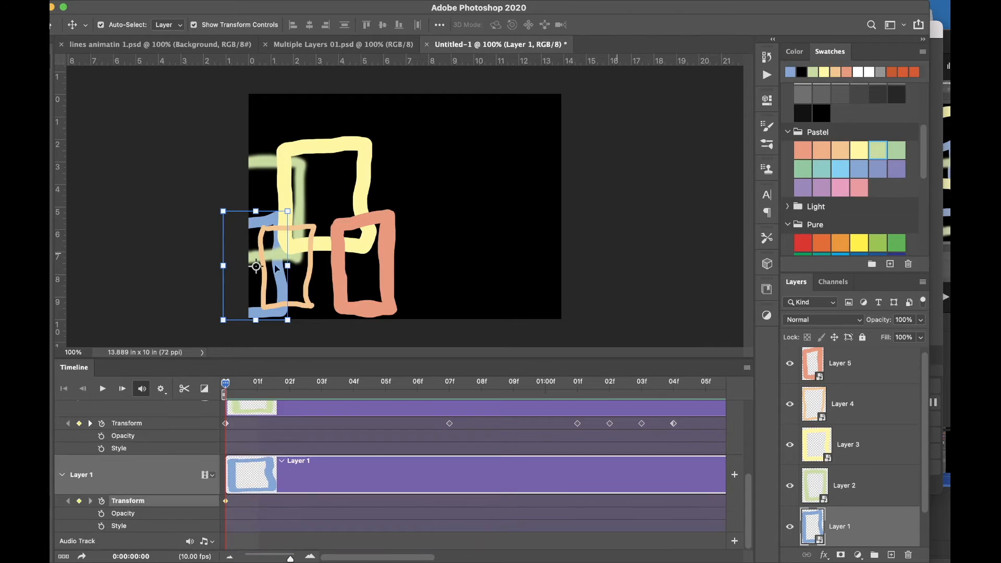
Move Layer 1's blue frame to the canvas's lower middle at frame 5, and up and to the right at frame 9.
drag(225, 384, 386, 383)
drag(285, 305, 431, 292)
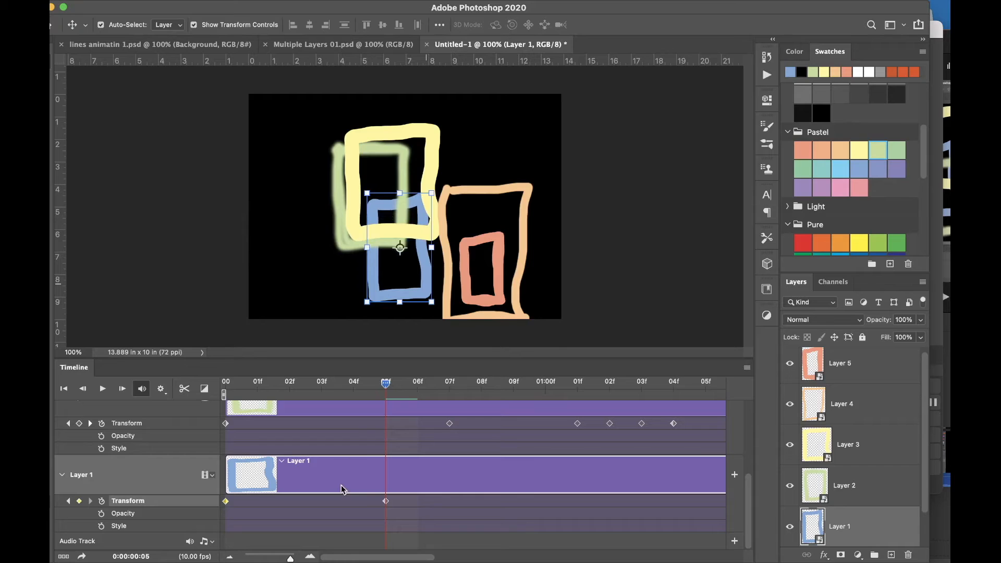
drag(387, 385, 504, 397)
drag(394, 299, 470, 231)
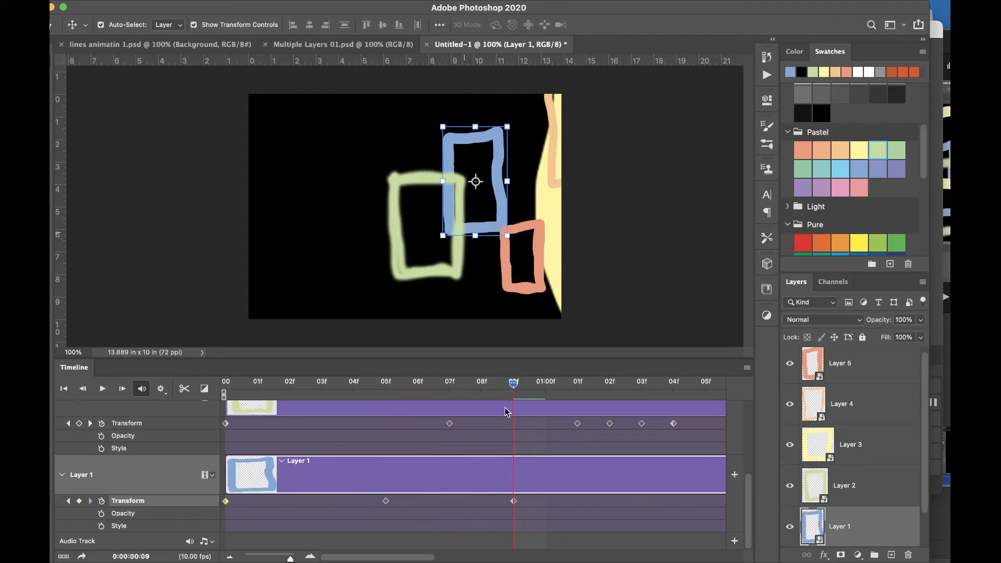
Move Layer 1 down to the canvas's bottom edge at 01:03, and slightly up and to the right at 01:04.
drag(523, 386, 641, 386)
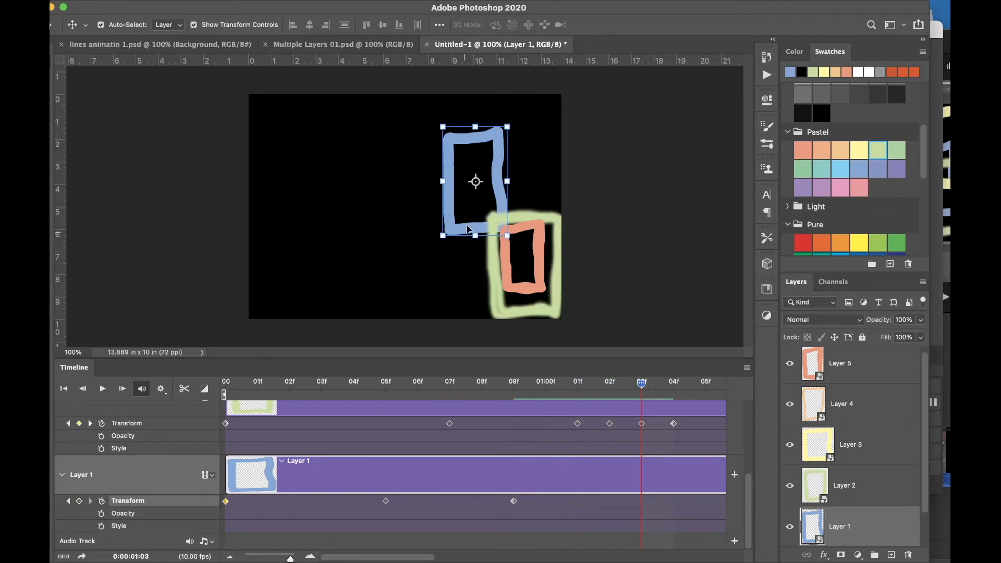
drag(468, 228, 482, 311)
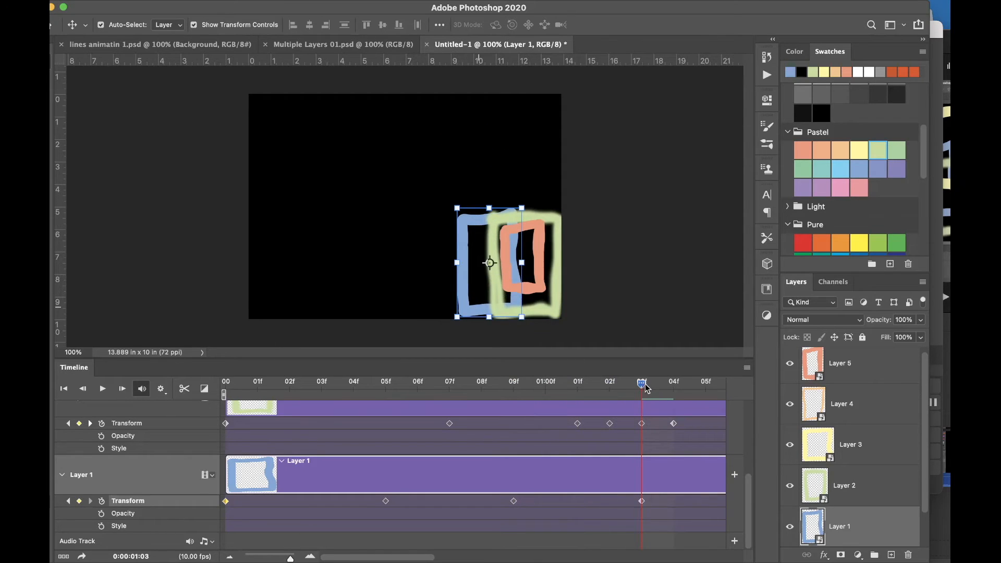
drag(643, 385, 670, 388)
drag(496, 312, 519, 279)
At 01:05, move Layer 1 off the canvas past its lower-right corner and play the animation.
drag(674, 385, 705, 385)
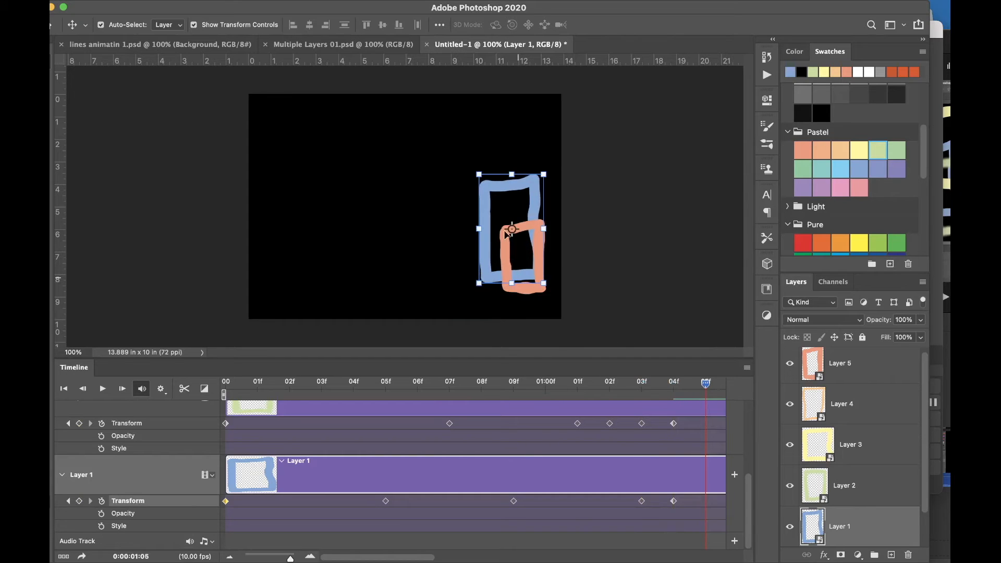
drag(485, 191, 580, 253)
key(space)
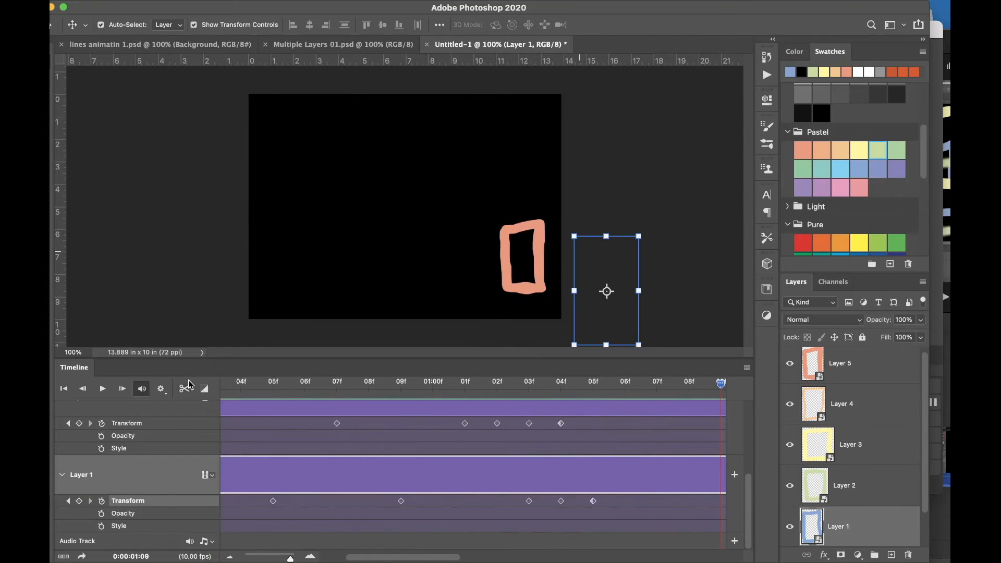
Expand the Layer 5 and Layer 3 tracks and review how the layers' Transform keyframes are spaced on the timeline.
scroll(320, 486, left, 10)
scroll(320, 486, up, 10)
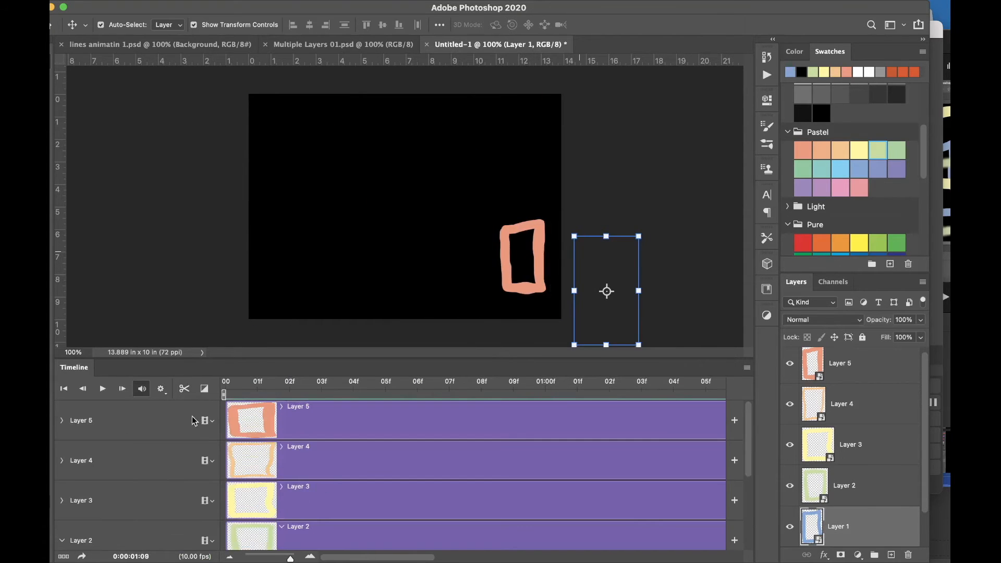
scroll(270, 485, up, 1)
click(62, 421)
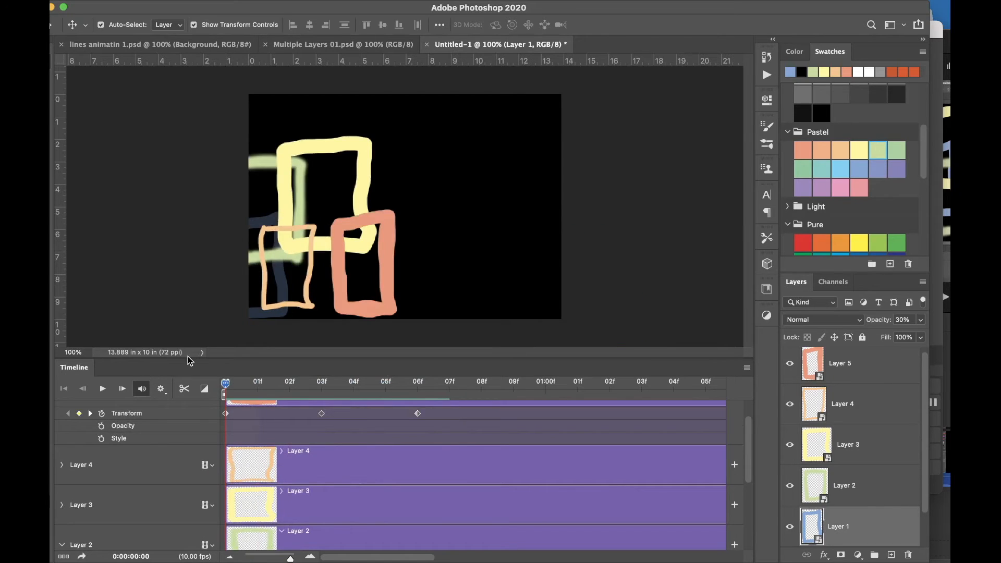
drag(226, 384, 306, 382)
scroll(200, 463, up, 1)
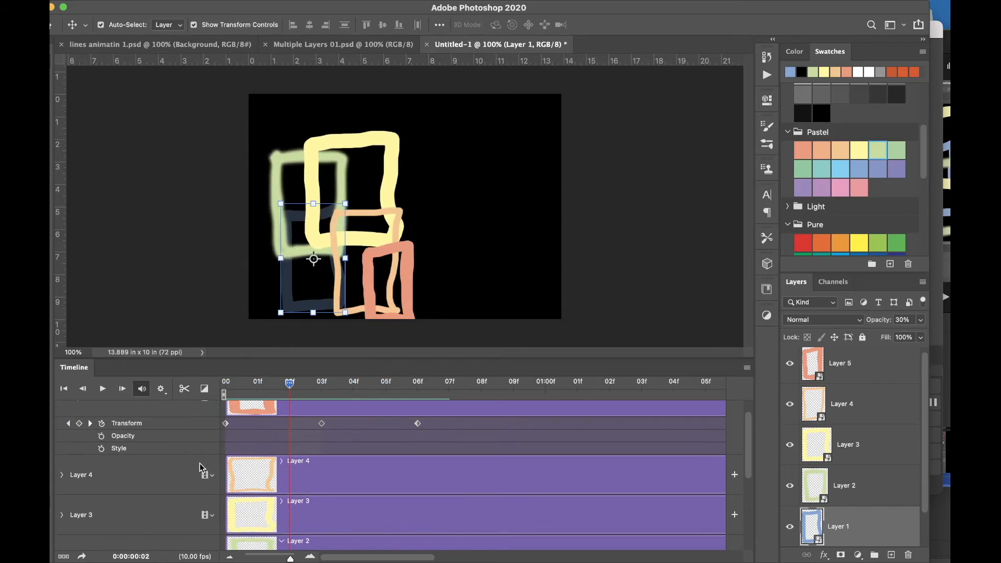
click(62, 515)
scroll(157, 525, up, 1)
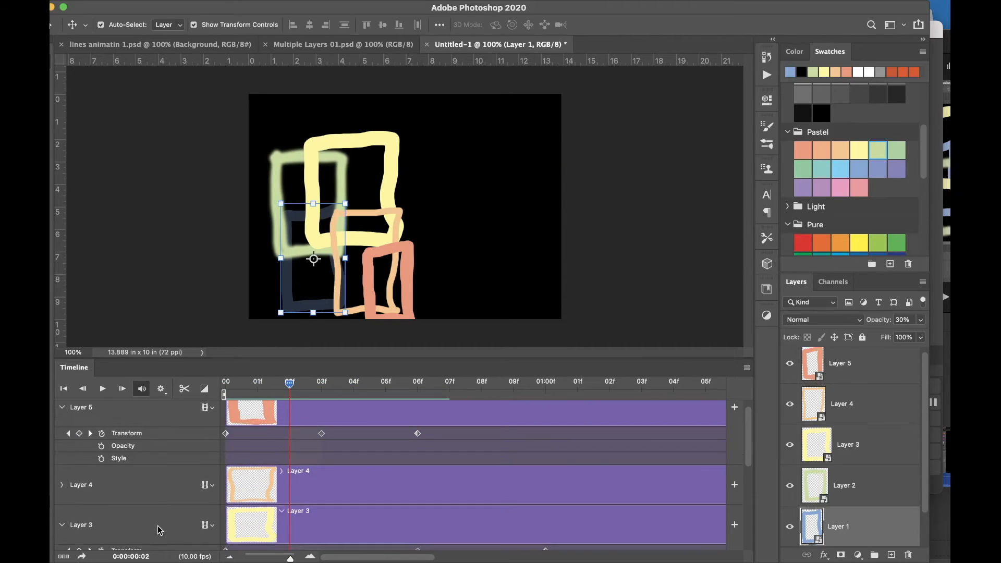
scroll(264, 512, down, 8)
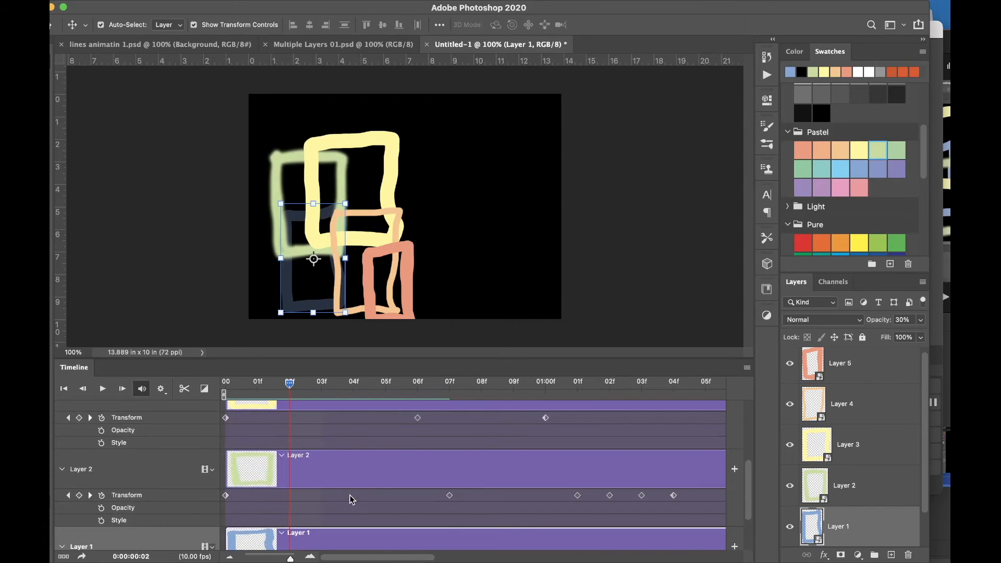
scroll(360, 493, up, 5)
Retime Layer 3's Transform keyframes, shifting the frame 6 keyframe to frame 5 and the 01:00 keyframe to 01:02.
drag(417, 468, 387, 470)
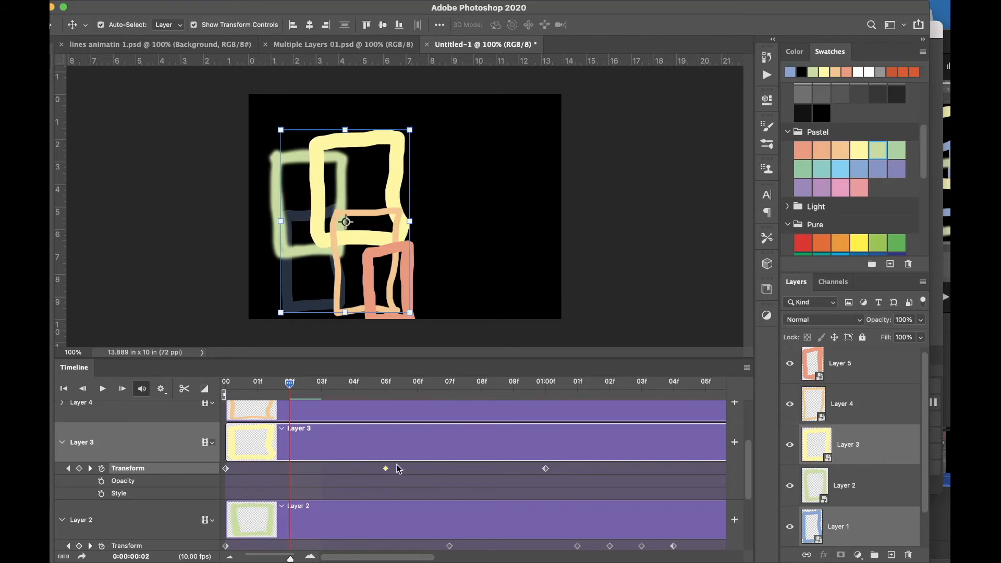
drag(546, 468, 605, 471)
click(266, 440)
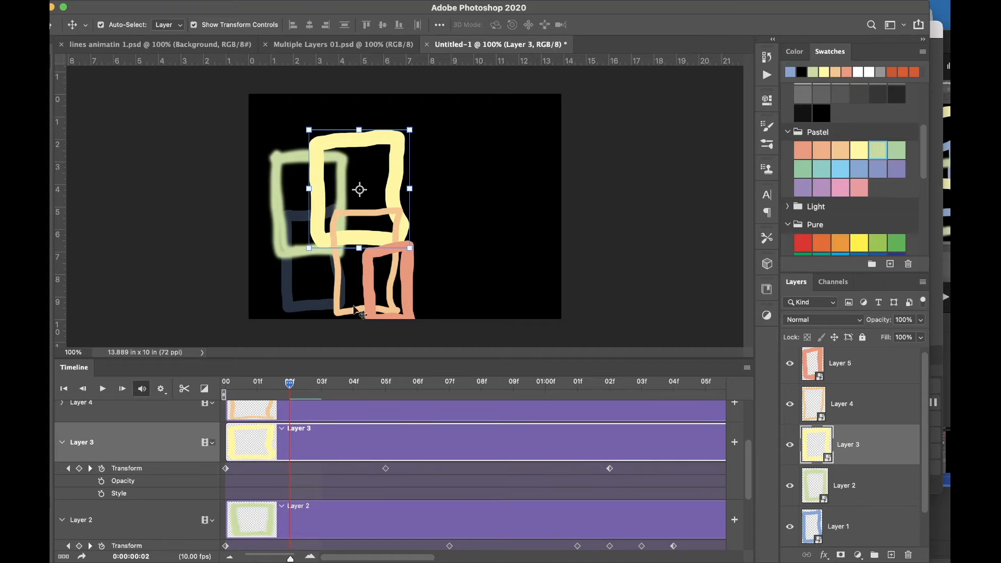
Delete Layer 3's Transform keyframes at 01:02 and frame 5.
click(610, 468)
key(Delete)
click(387, 468)
key(Delete)
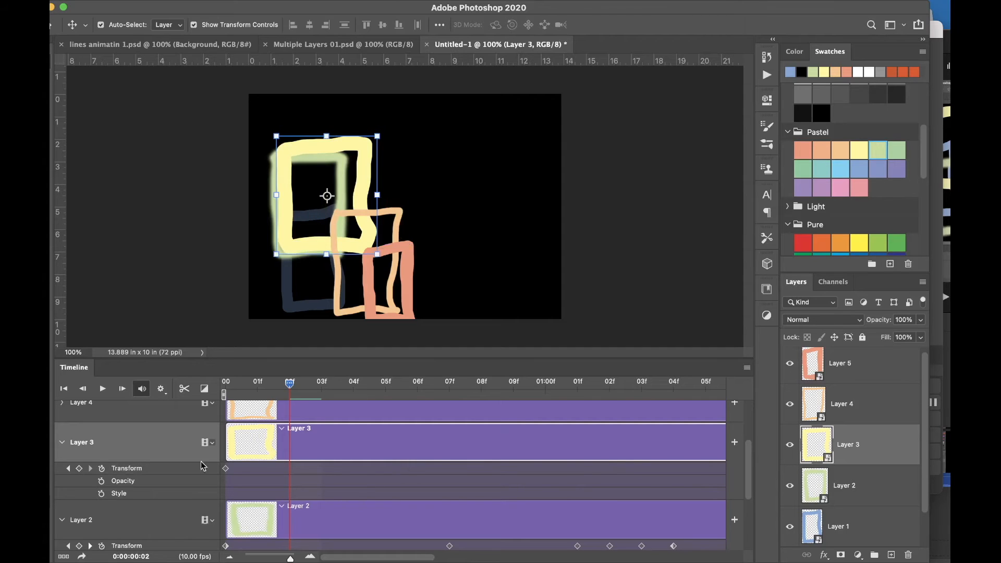
Add a Transform keyframe to Layer 3 at frame 2, and undo a trial move of its yellow frame to the right.
click(80, 468)
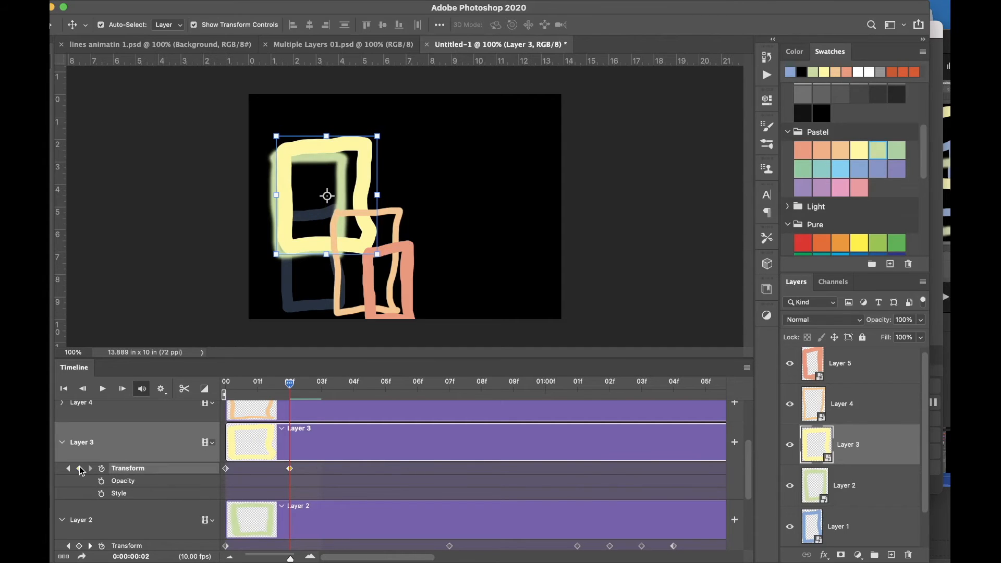
drag(295, 240, 410, 236)
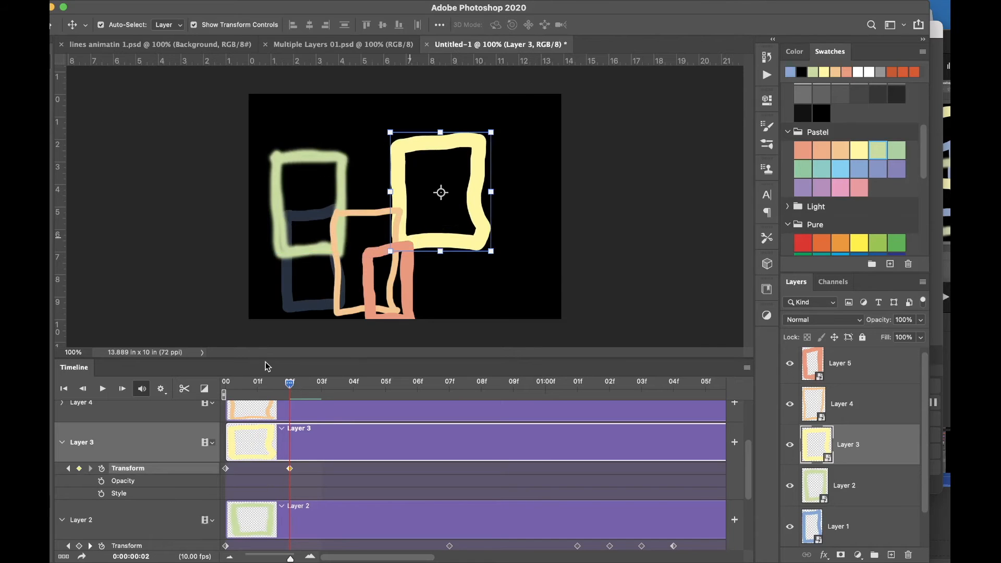
key(super+z)
Enlarge Layer 3's yellow frame and move it to the canvas's middle at frame 6, and to the upper-right corner area at 01:01.
drag(290, 384, 408, 387)
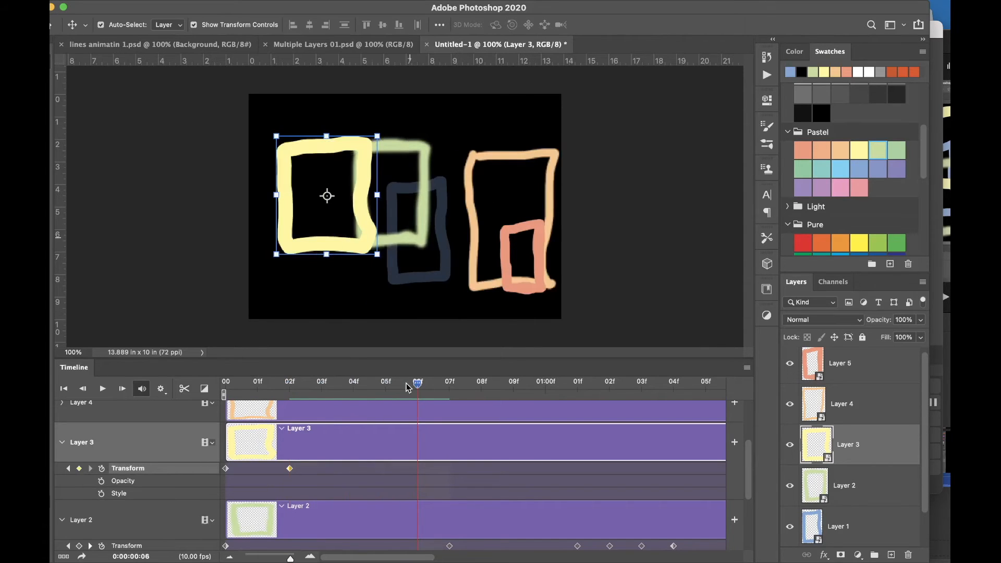
drag(354, 257, 467, 276)
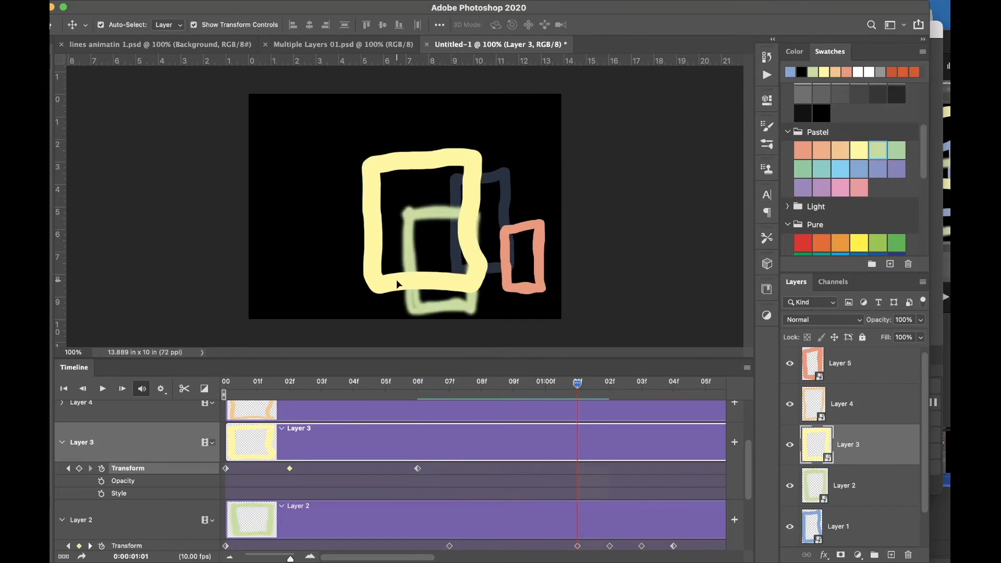
drag(401, 277, 469, 225)
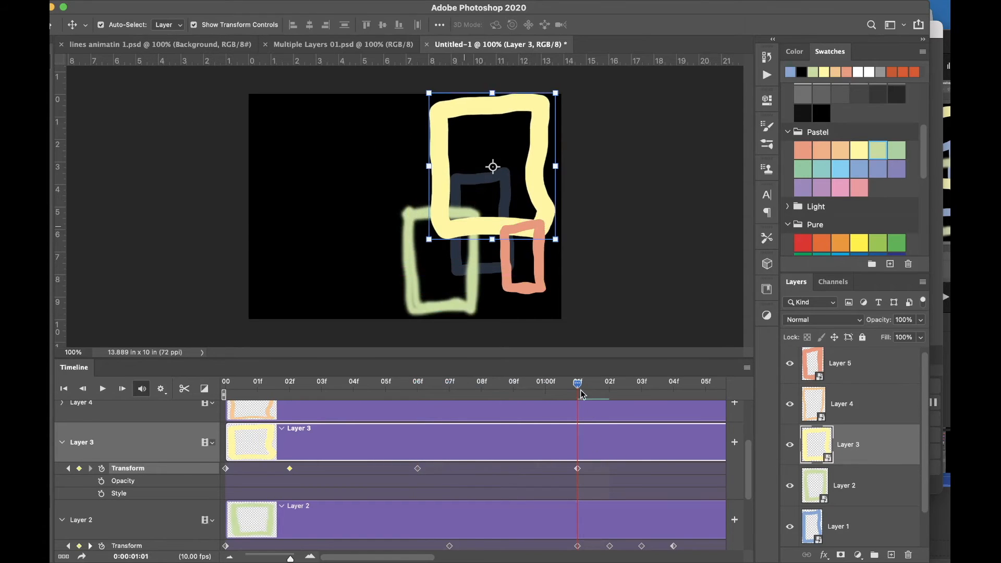
At 01:04, move Layer 3 off the canvas past its upper-right corner and play the animation from the first frame.
drag(578, 385, 673, 385)
drag(476, 224, 615, 188)
drag(673, 385, 207, 389)
key(space)
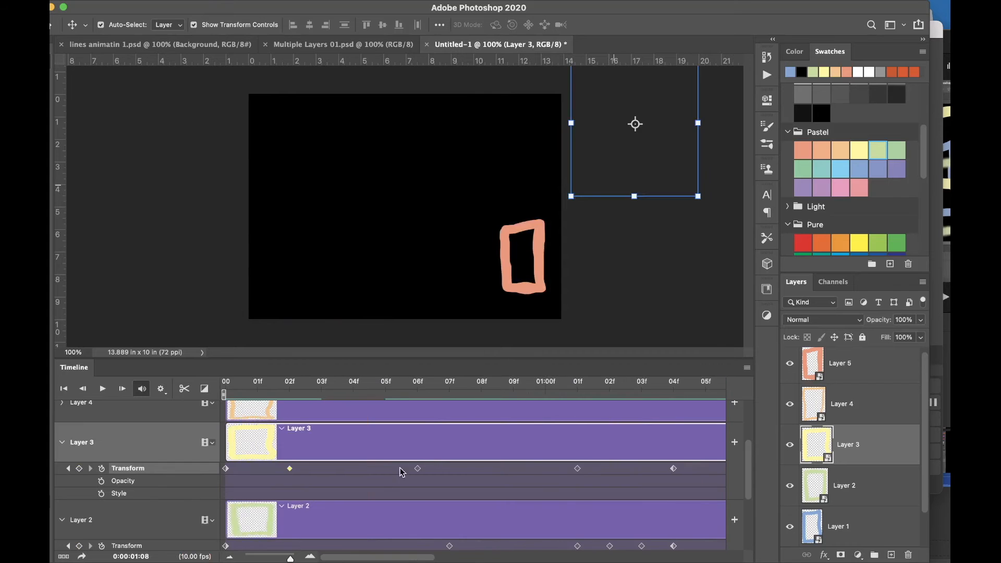
In example 2.psd, move Layer 2's green frame from the canvas's right edge to its middle at 02:05.
scroll(418, 470, down, 2)
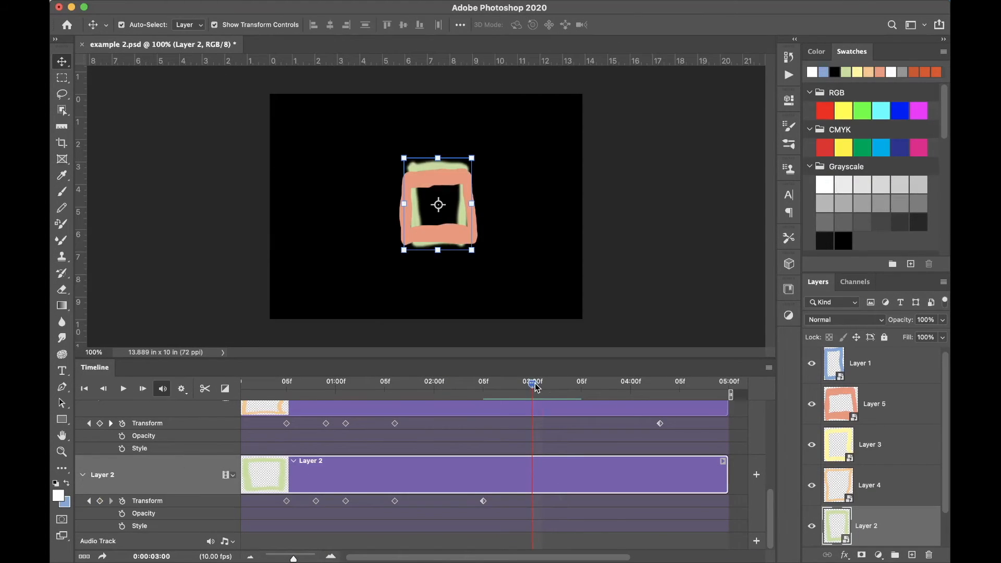
drag(536, 385, 574, 384)
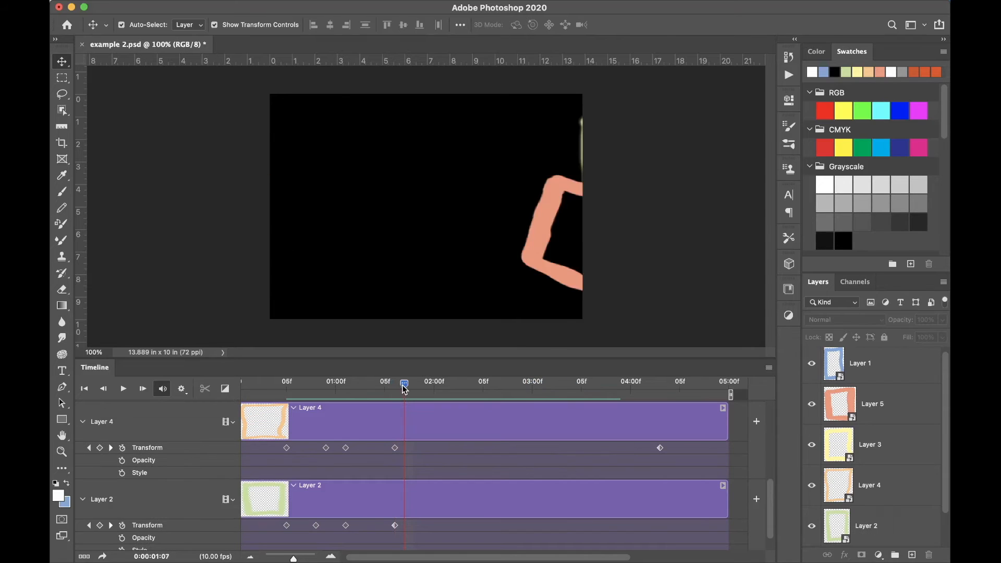
drag(403, 386, 392, 385)
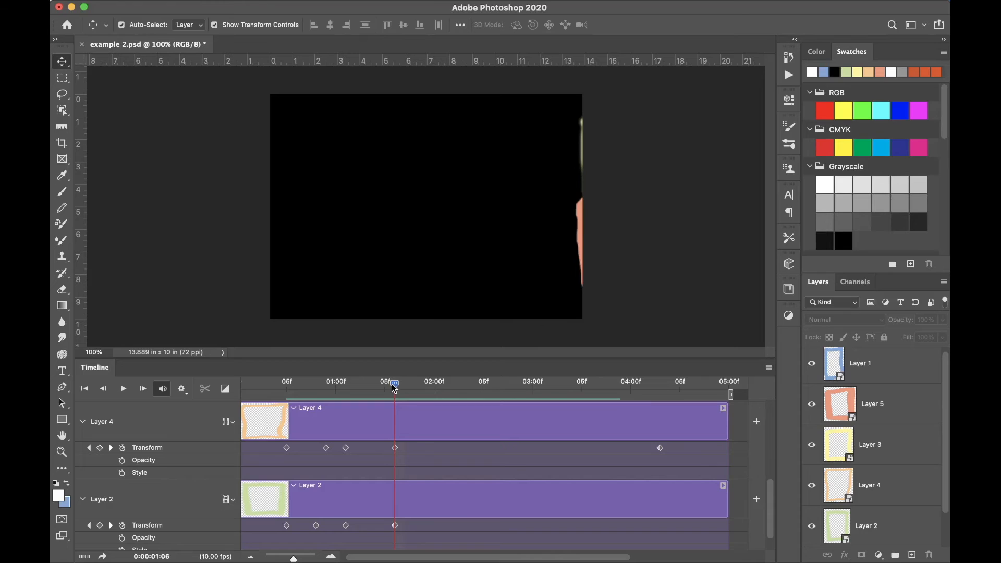
drag(401, 388, 425, 389)
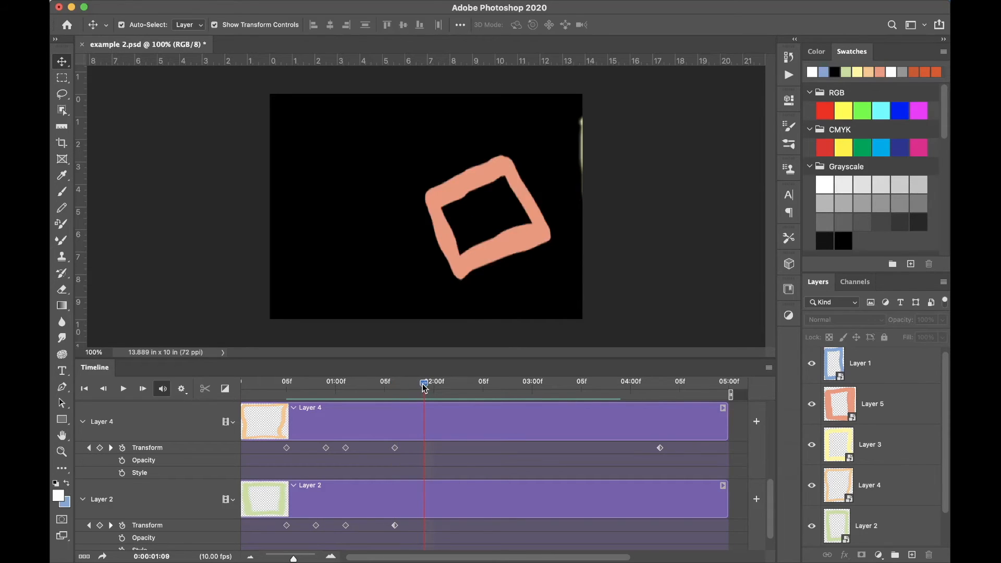
drag(426, 388, 427, 411)
scroll(472, 470, down, 2)
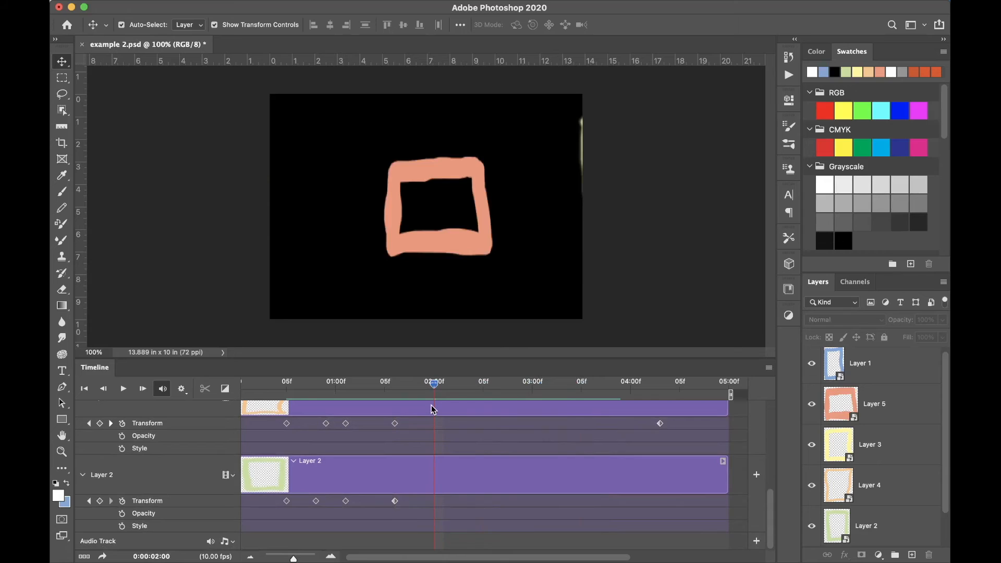
click(337, 467)
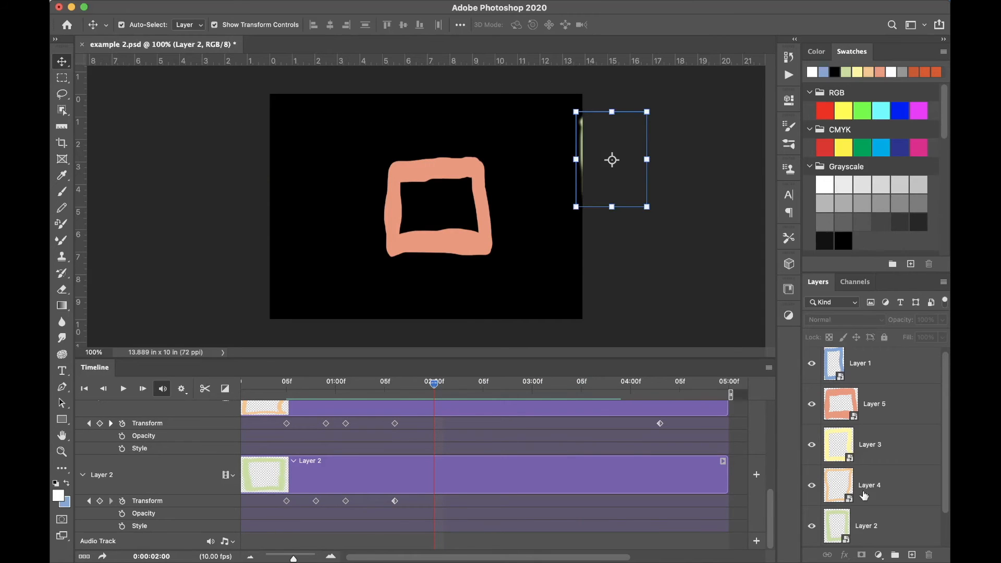
drag(434, 384, 482, 384)
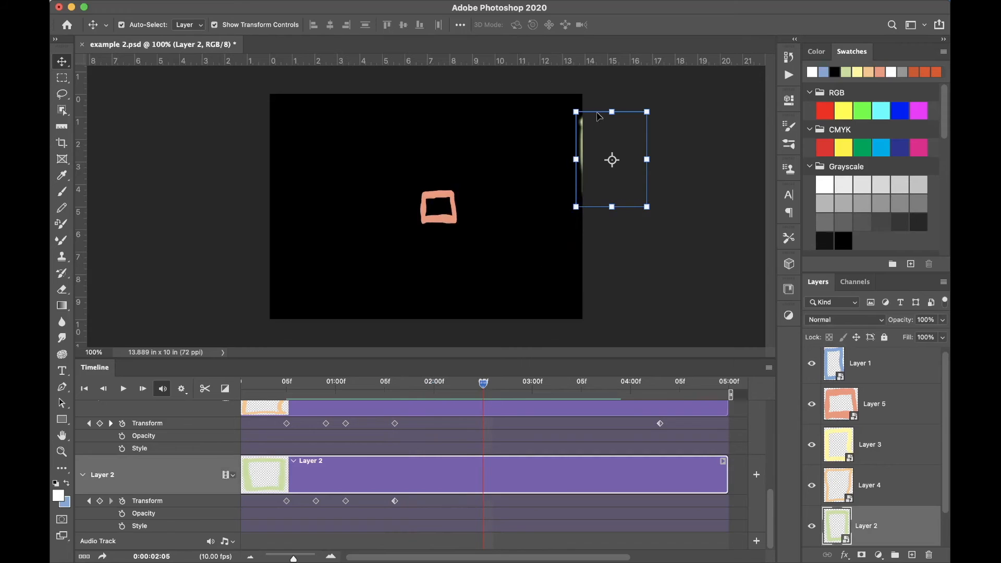
drag(622, 133, 448, 178)
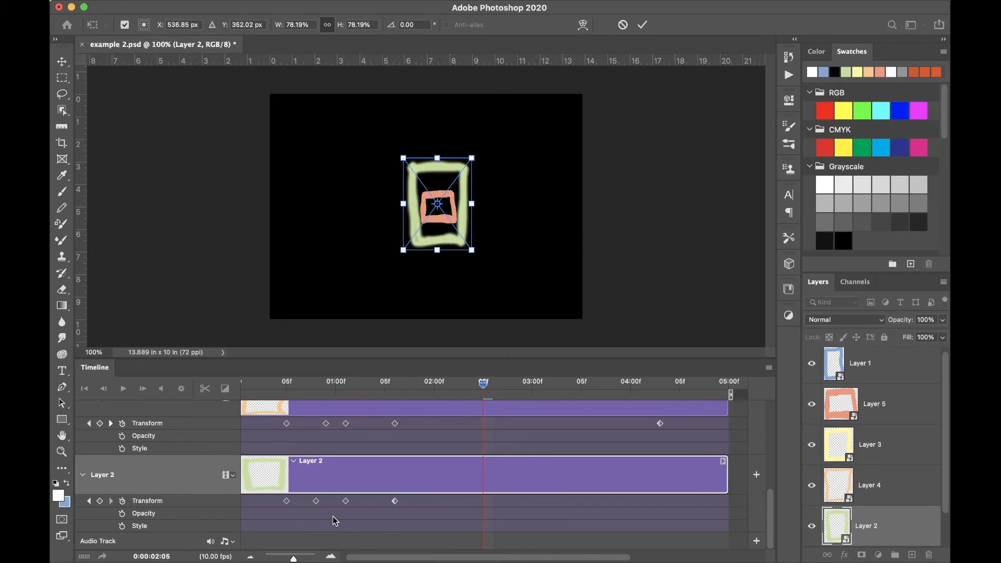
key(Return)
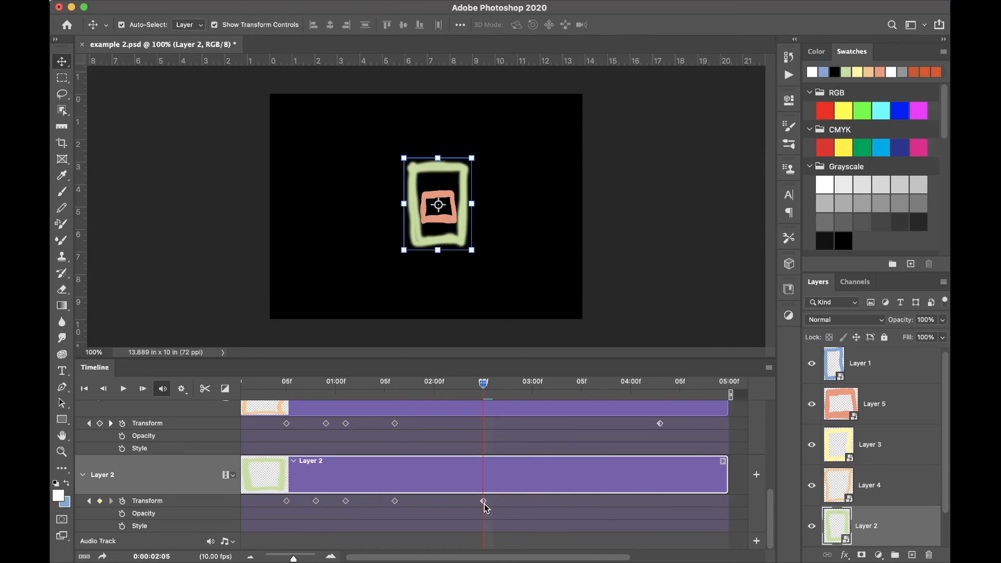
At 03:04, shrink Layer 2's green frame about its centre to about 25% scale.
drag(484, 386, 572, 384)
key(ctrl+t)
drag(471, 161, 472, 157)
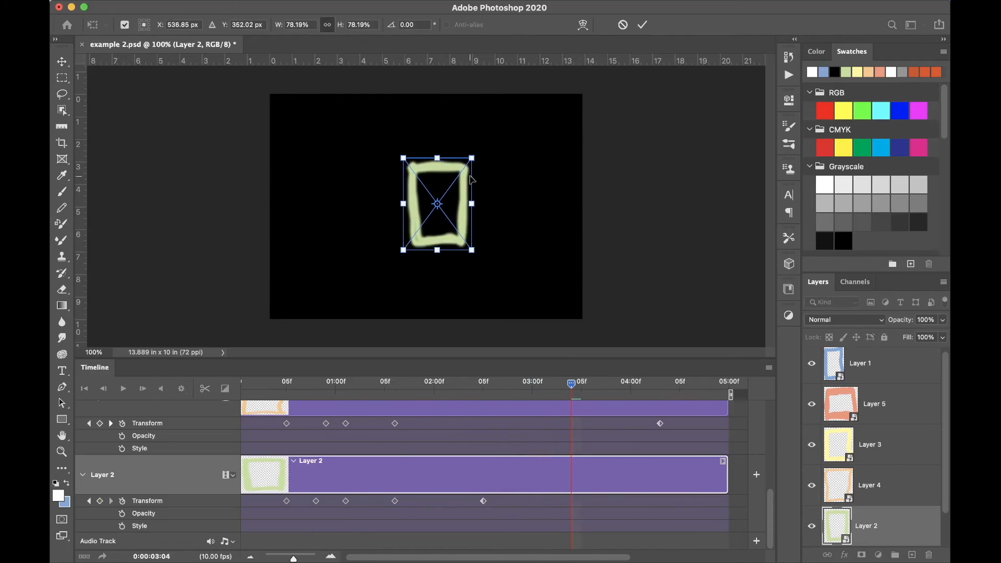
drag(472, 252, 455, 225)
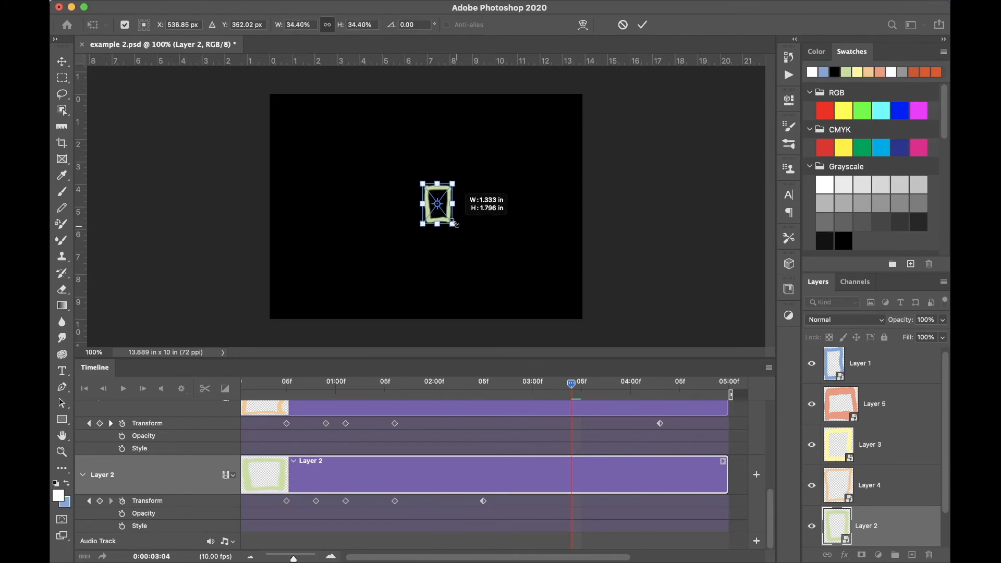
drag(455, 226, 450, 220)
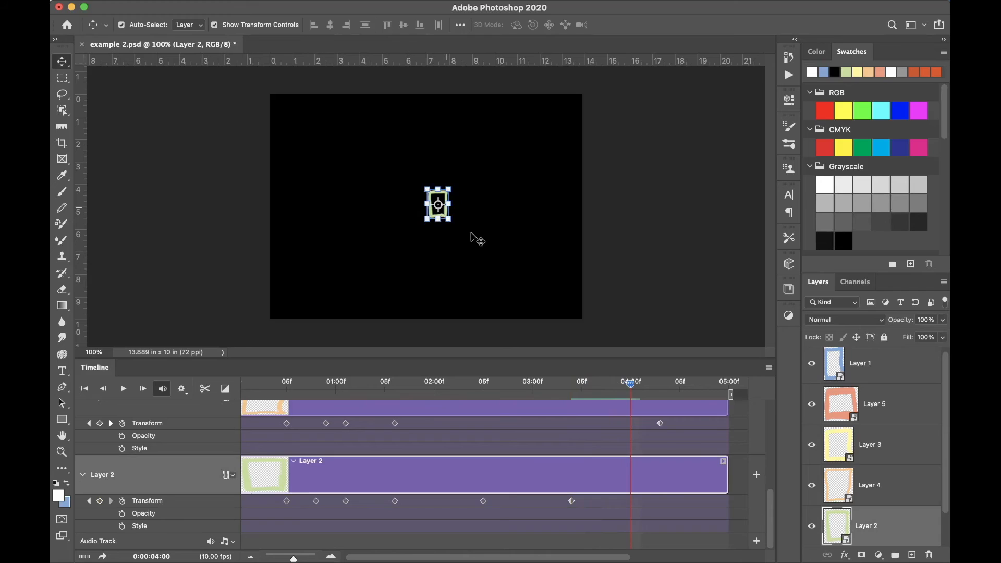
At 04:00, rotate Layer 2's green frame by about 90 degrees and enlarge it.
key(super+t)
drag(470, 224, 420, 248)
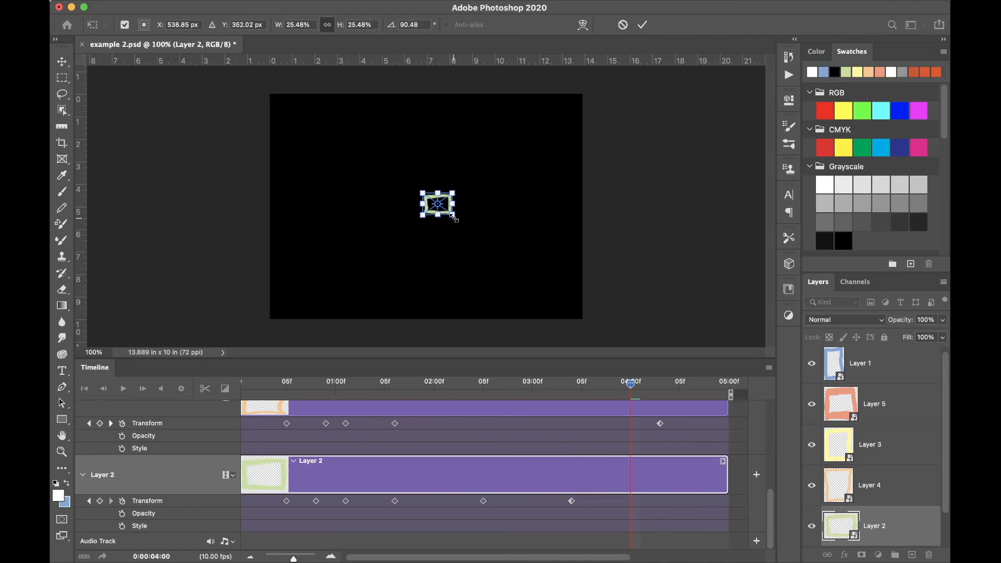
drag(454, 218, 476, 236)
At 04:05, move Layer 2's green frame straight up past the canvas's upper edge and play the animation.
drag(455, 225, 455, 99)
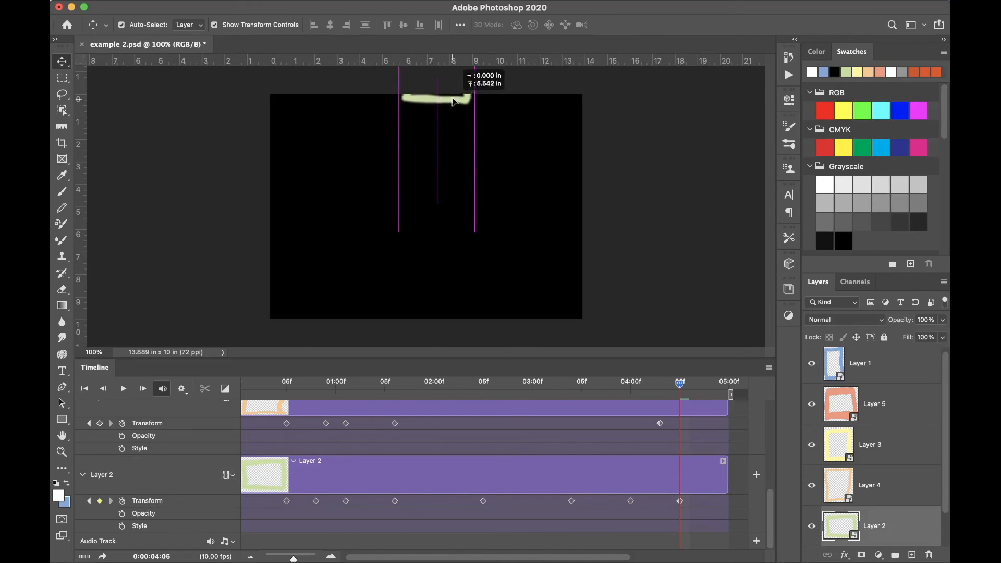
click(480, 396)
key(space)
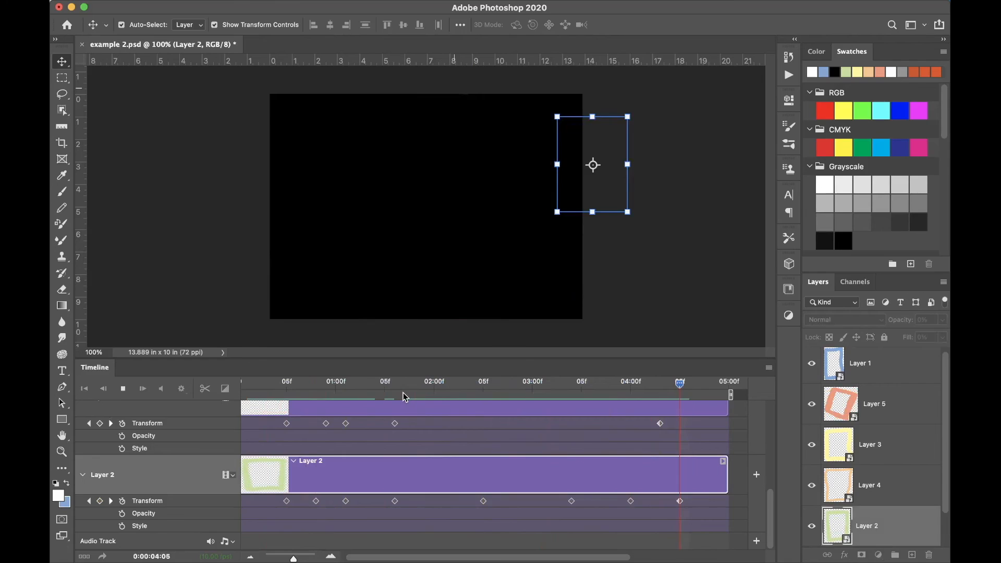
drag(719, 384, 679, 442)
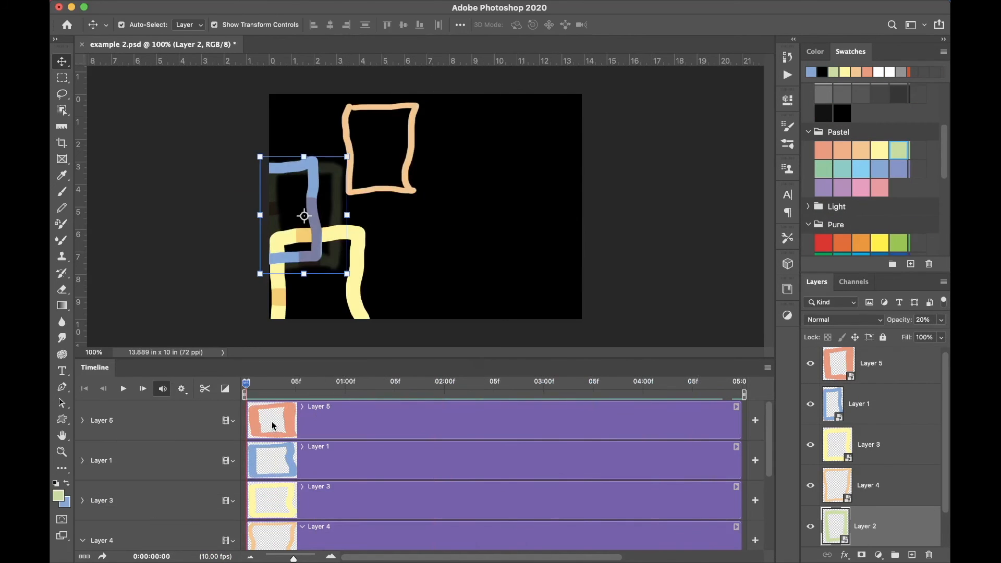
Select Layer 5 and expand the keyframe tracks of Layer 1 and Layer 5 on the timeline.
mouse_move(271, 421)
mouse_down()
mouse_move(433, 417)
mouse_move(277, 415)
mouse_up()
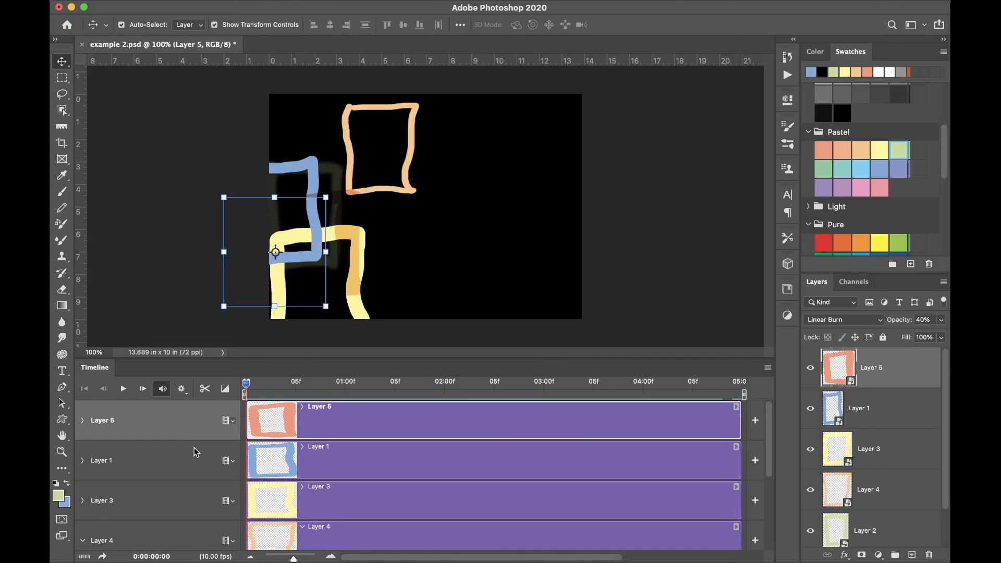
click(82, 461)
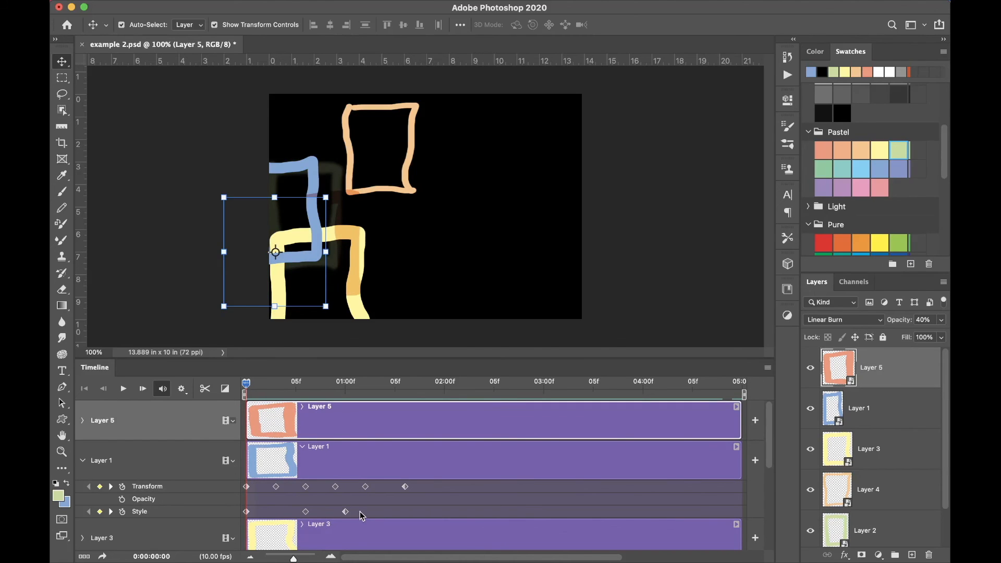
click(83, 421)
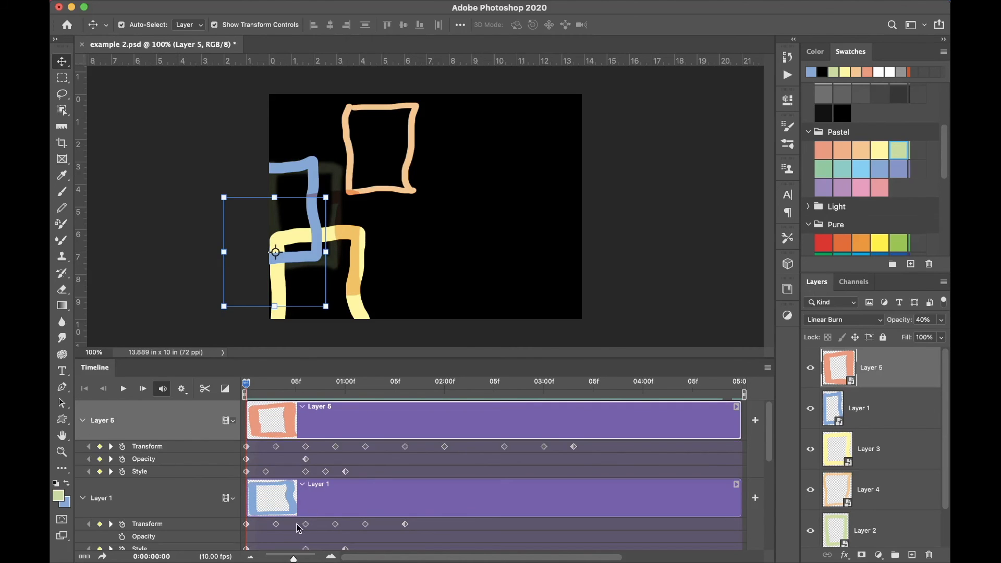
scroll(295, 529, down, 3)
scroll(293, 524, up, 3)
Shift Layer 1's clip to start at 01:02 and scrub the animation to 03:04.
mouse_move(248, 389)
mouse_down()
mouse_move(337, 386)
mouse_move(246, 387)
mouse_up()
drag(281, 495, 400, 492)
drag(246, 386, 584, 324)
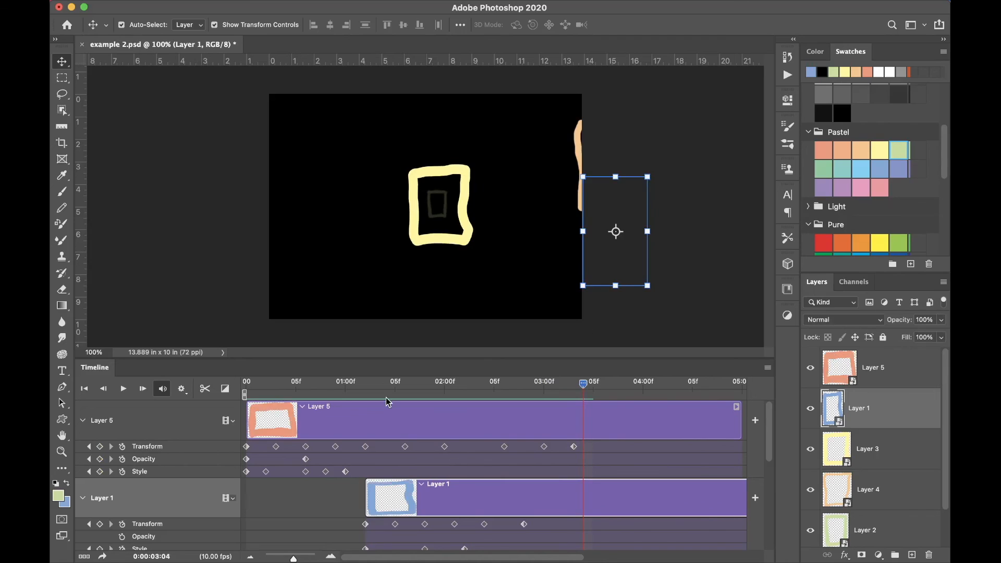
Shift Layer 1's clip to start at frame 5 and Layer 4's clip to start at 01:00, scrubbing to 03:06.
mouse_move(382, 493)
mouse_down()
mouse_move(291, 503)
mouse_move(389, 502)
mouse_up()
scroll(447, 502, down, 5)
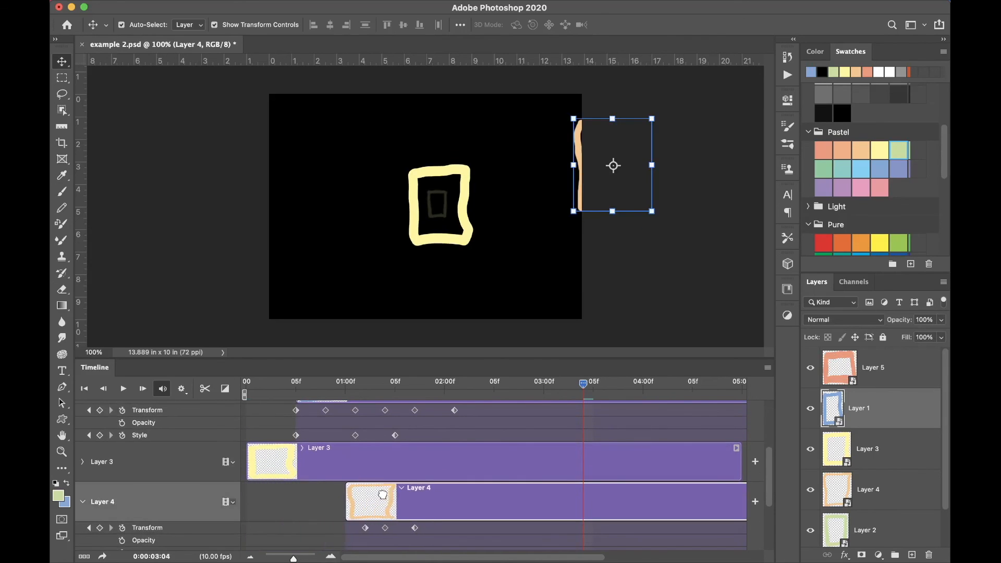
drag(585, 389, 603, 384)
Shift Layer 5's clip back to the timeline's start and Layer 4's clip to start at 01:07, and scrub through the animation.
scroll(418, 459, up, 5)
drag(347, 417, 275, 418)
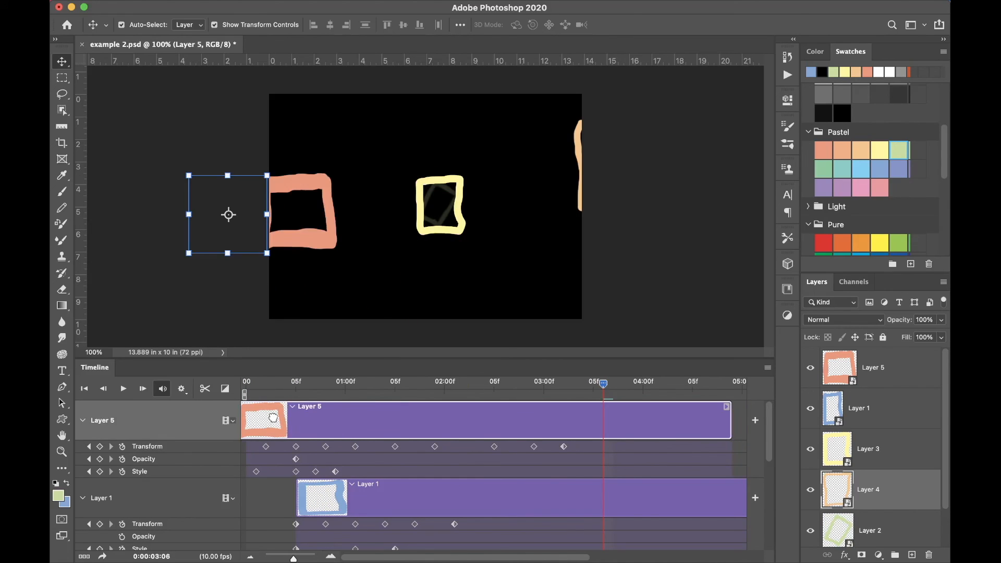
scroll(323, 496, down, 6)
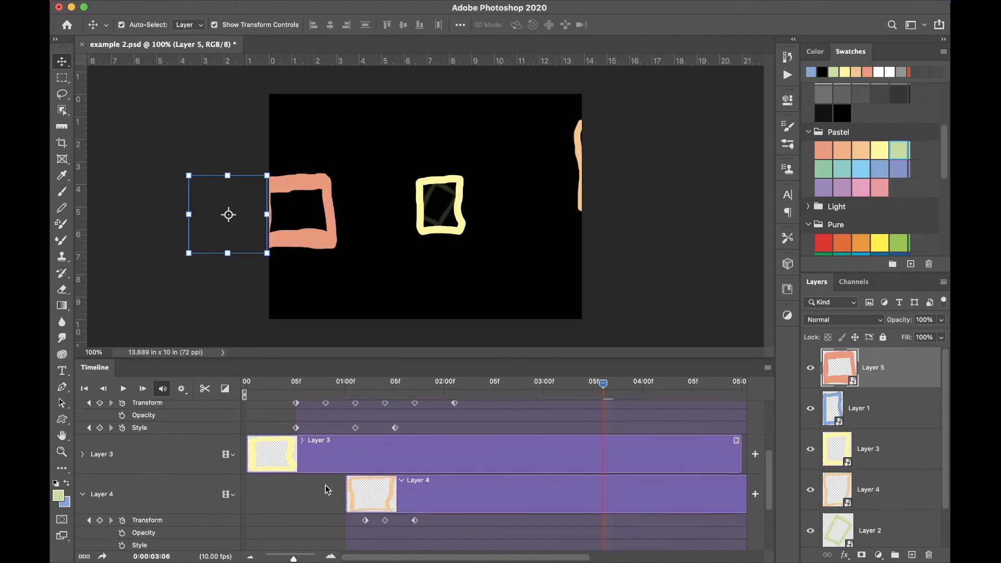
scroll(401, 546, down, 1)
drag(377, 509, 446, 509)
drag(603, 385, 246, 390)
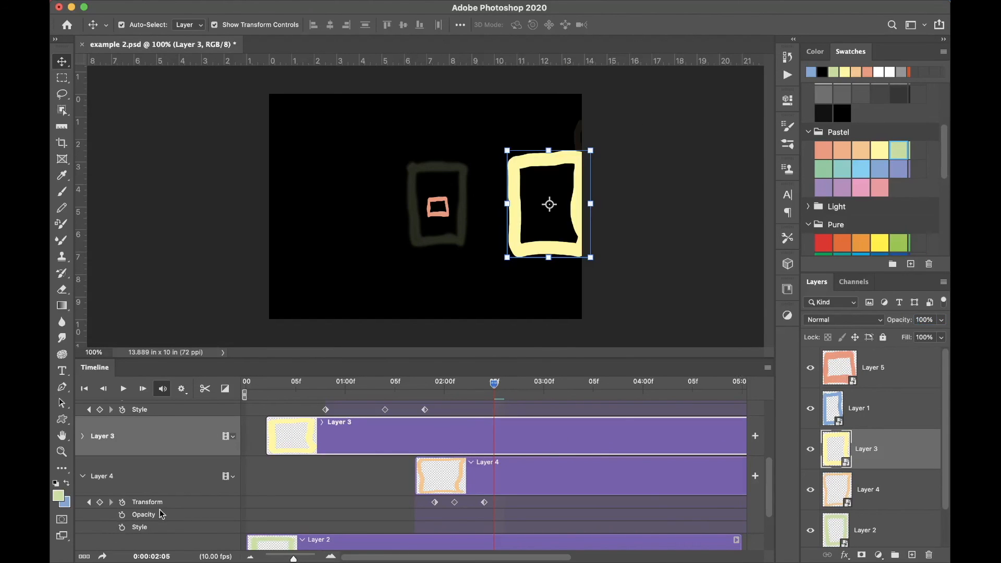
Shift Layer 3's clip on the timeline to start at frame 6.
drag(378, 453, 399, 440)
scroll(482, 500, down, 5)
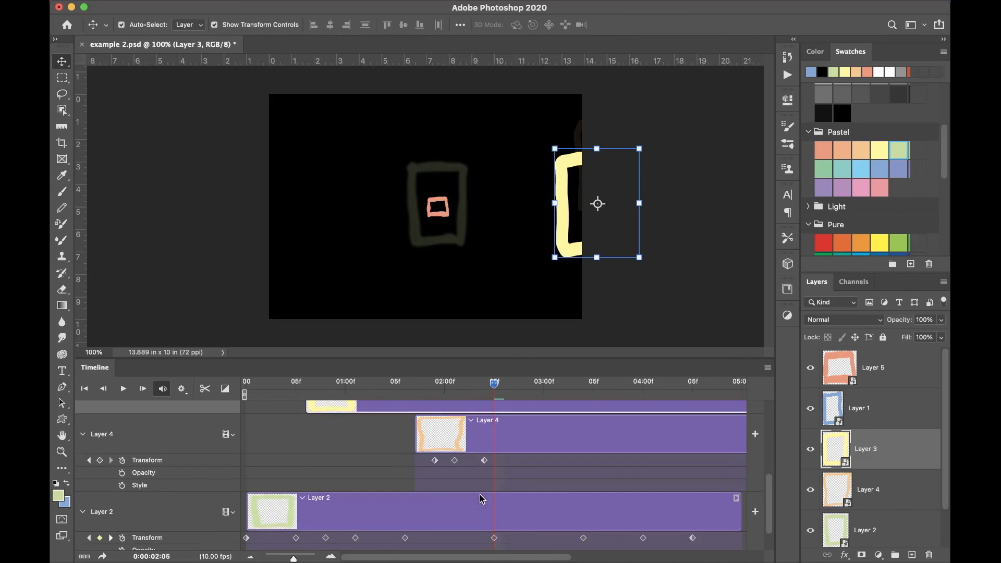